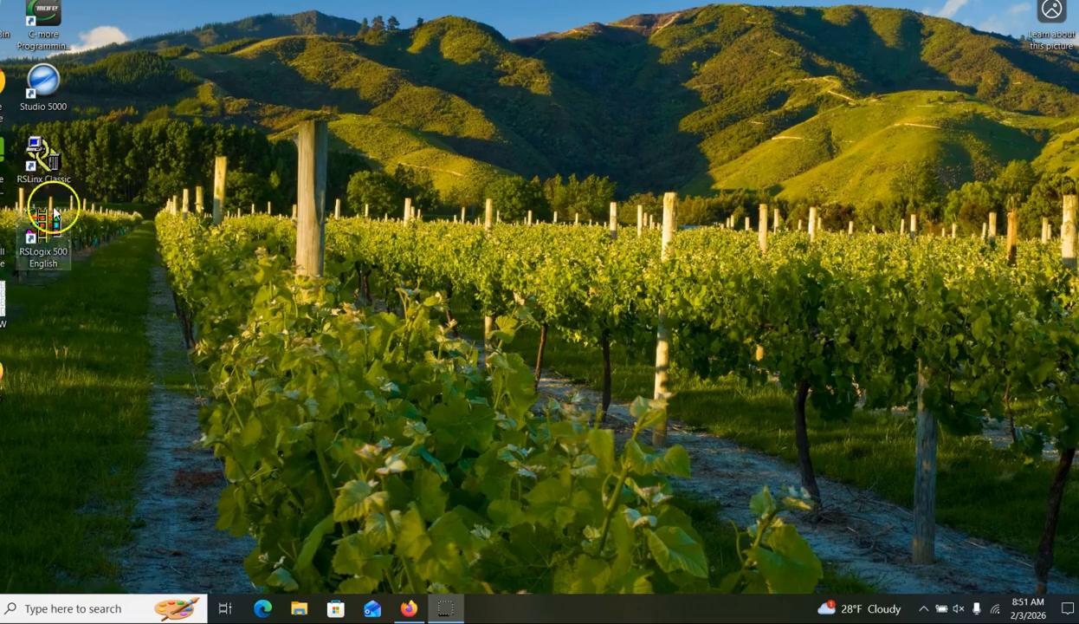
- Launch RSLinx Classic and expand the USB driver down to the Ethernet port of the 1769-L18ERM controller at node 14
{"action": "double_click", "coordinate": [39, 163]}
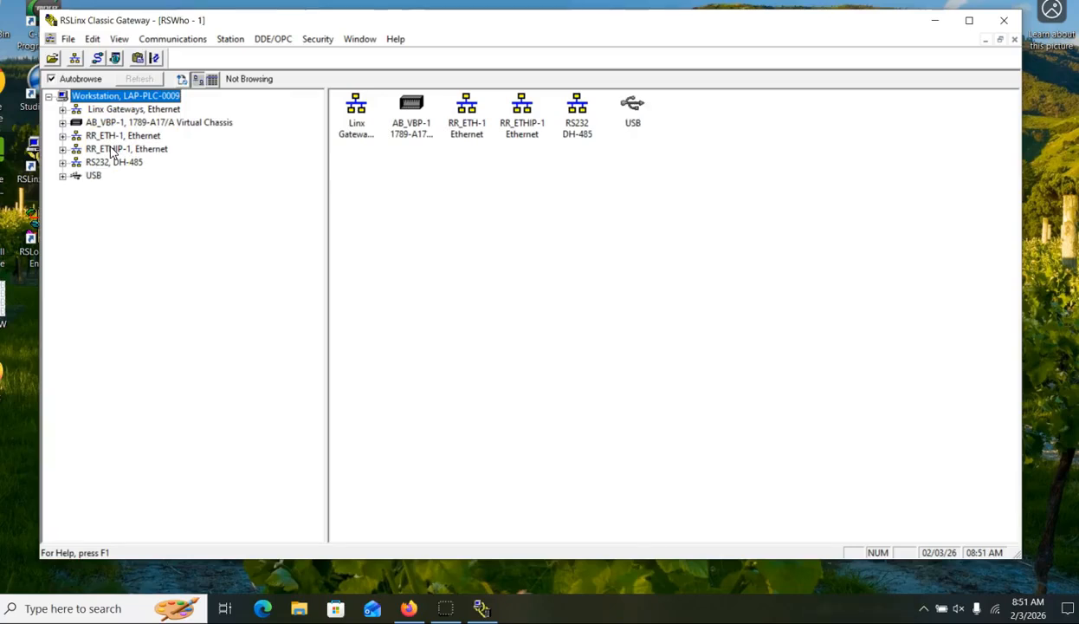
{"action": "left_click", "coordinate": [62, 178]}
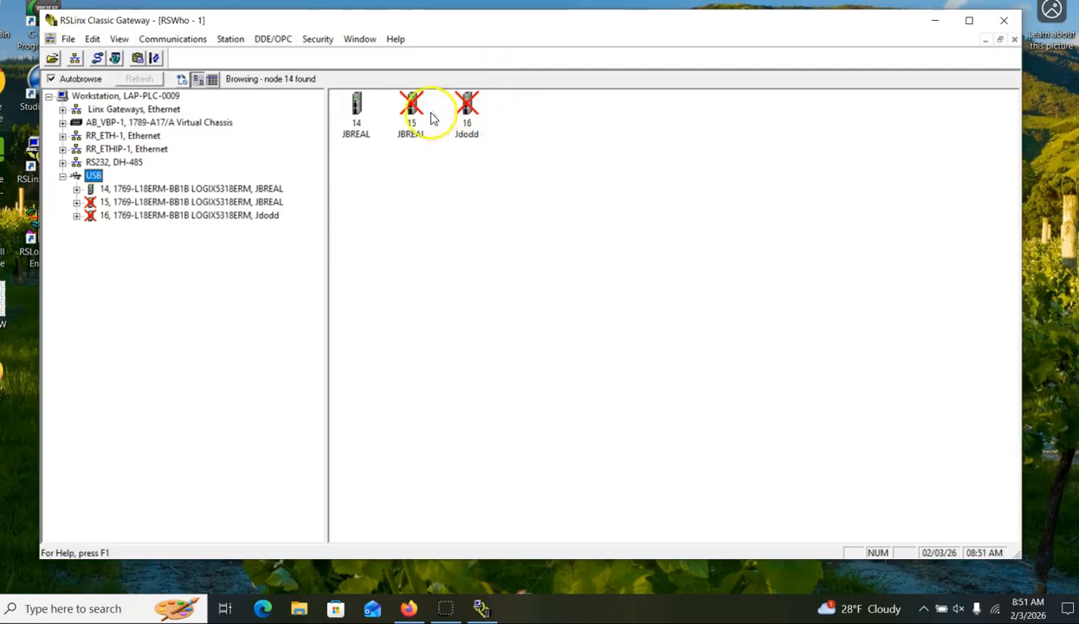
{"action": "left_click", "coordinate": [76, 189]}
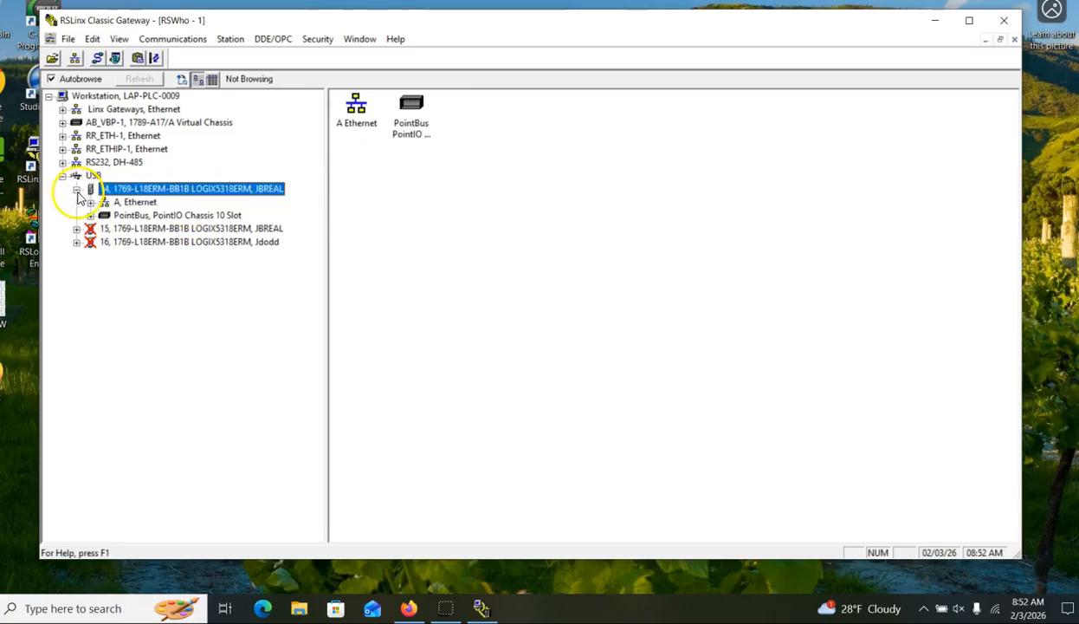
{"action": "left_click", "coordinate": [90, 202]}
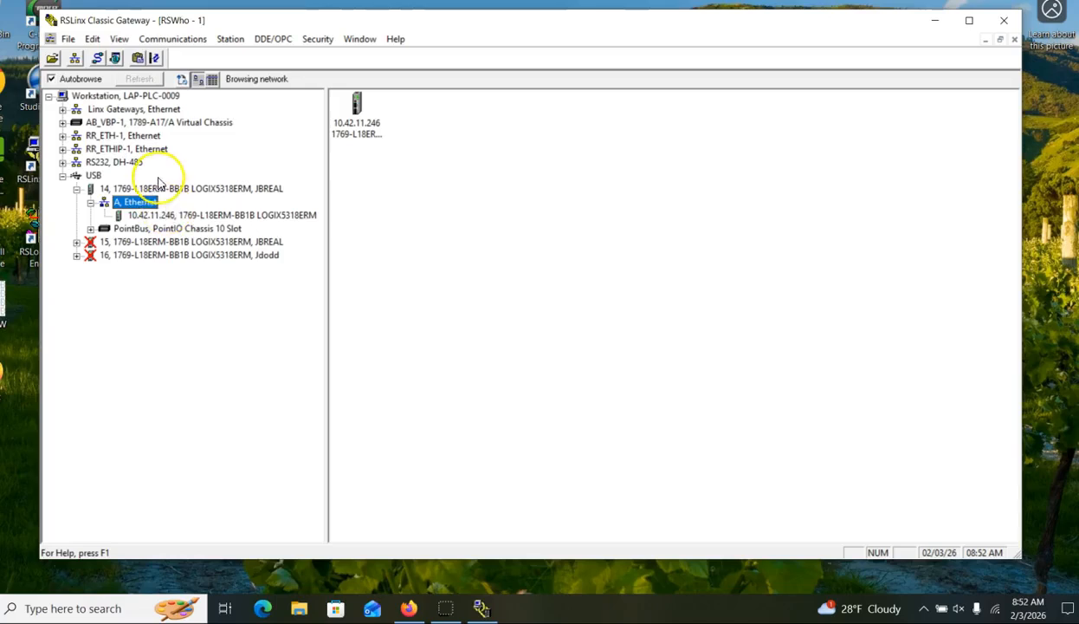
- Expand the RR_ETH-1 and RR_ETHIP-1 Ethernet drivers to check which devices are reachable
{"action": "left_click", "coordinate": [62, 136]}
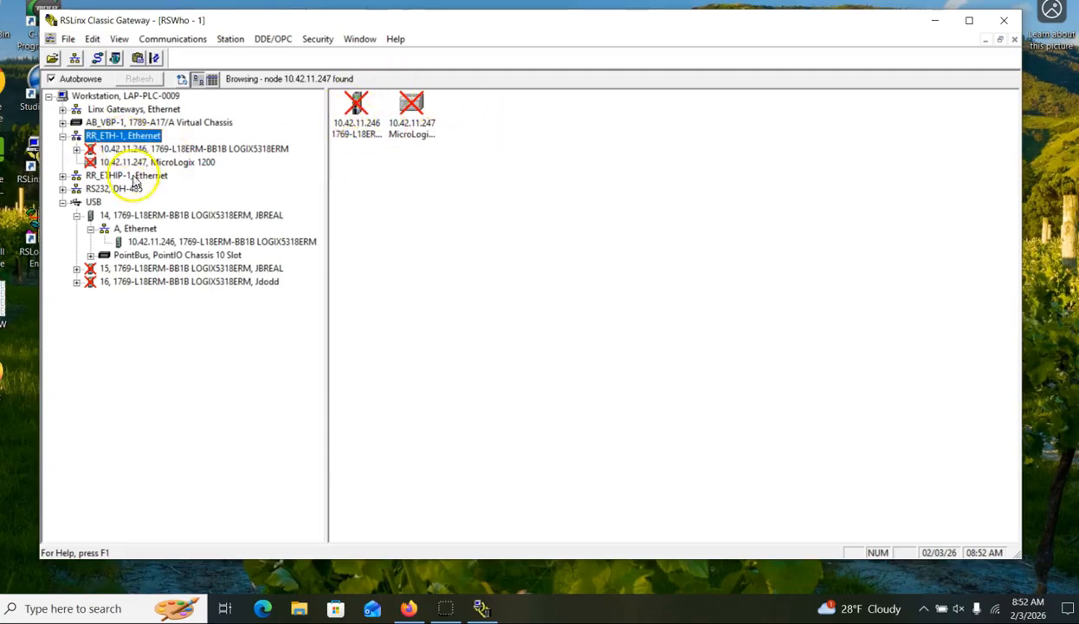
{"action": "double_click", "coordinate": [76, 175]}
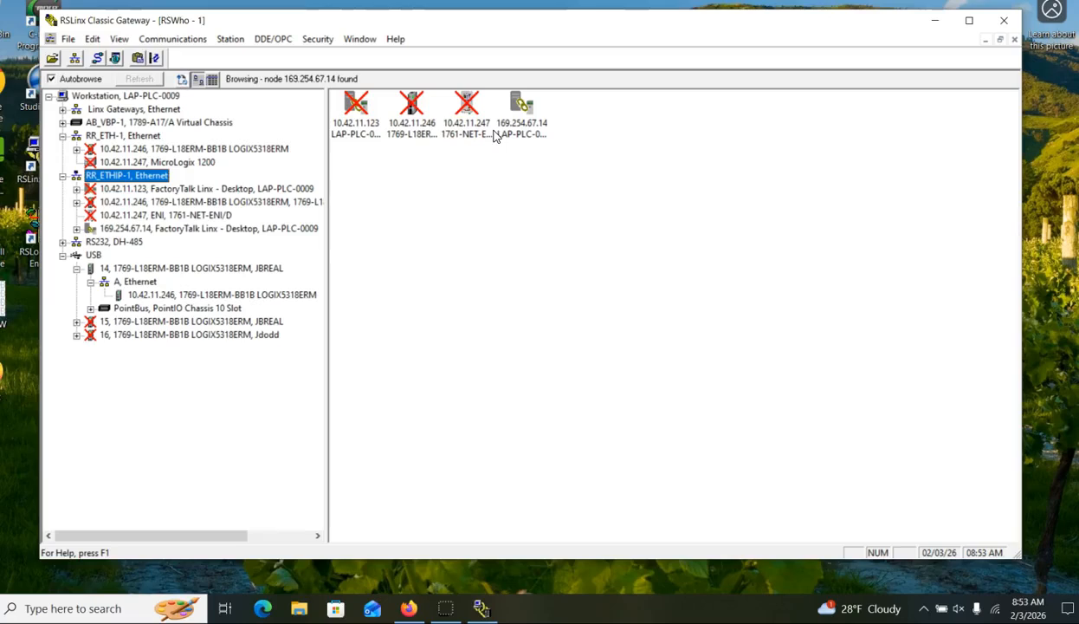
{"action": "left_click", "coordinate": [438, 117]}
- Examine the module configuration of the USB-connected controller at node 14, checking its firmware revision and port IP settings
{"action": "right_click", "coordinate": [184, 274]}
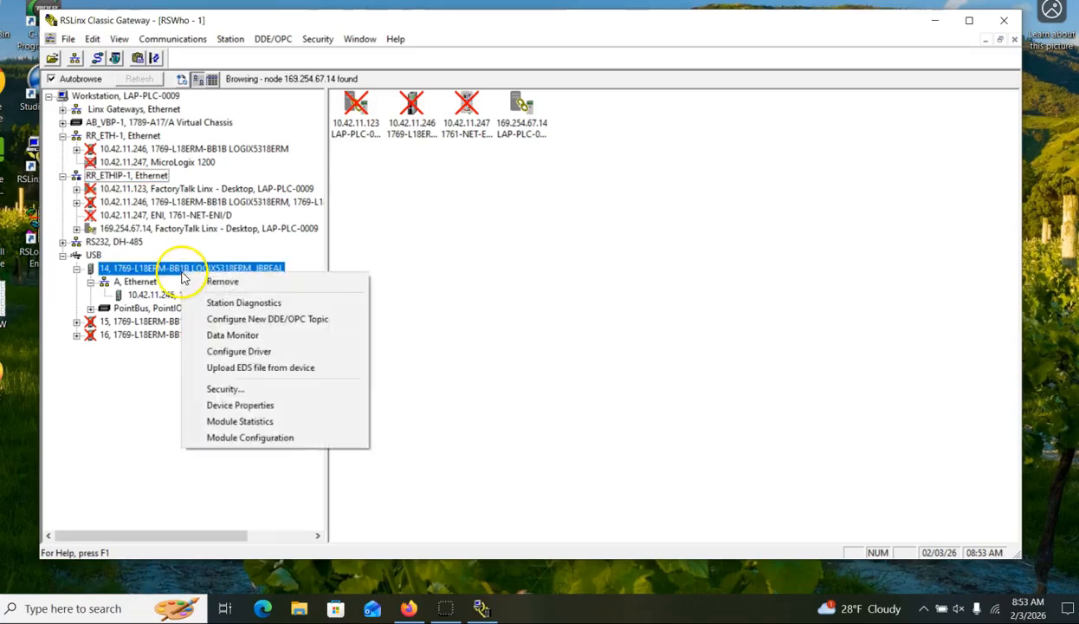
{"action": "left_click", "coordinate": [258, 437]}
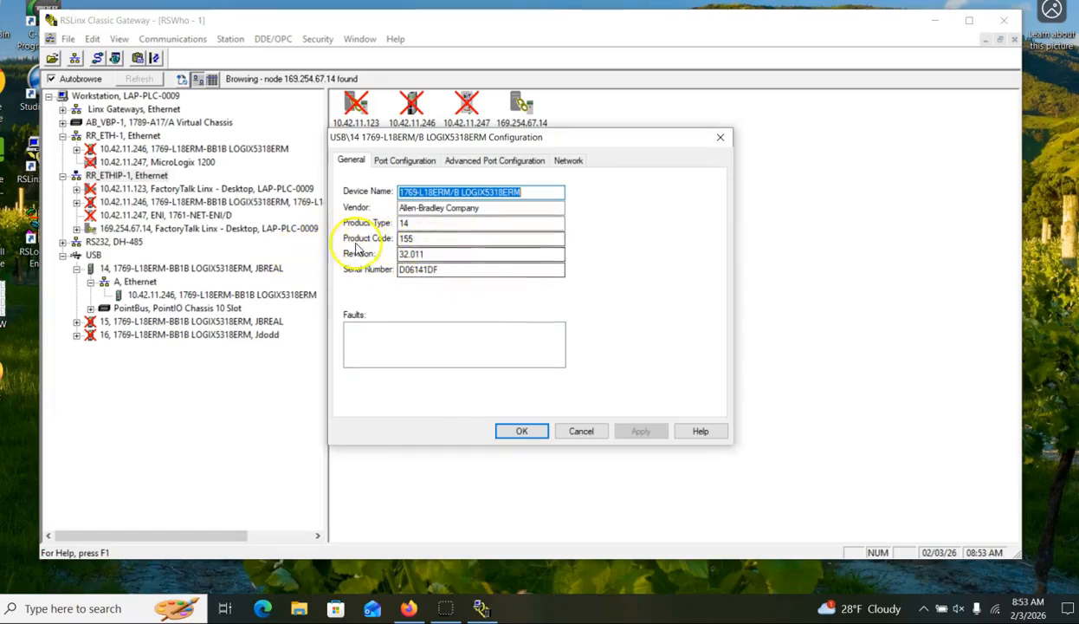
{"action": "double_click", "coordinate": [412, 254]}
{"action": "left_click", "coordinate": [453, 253]}
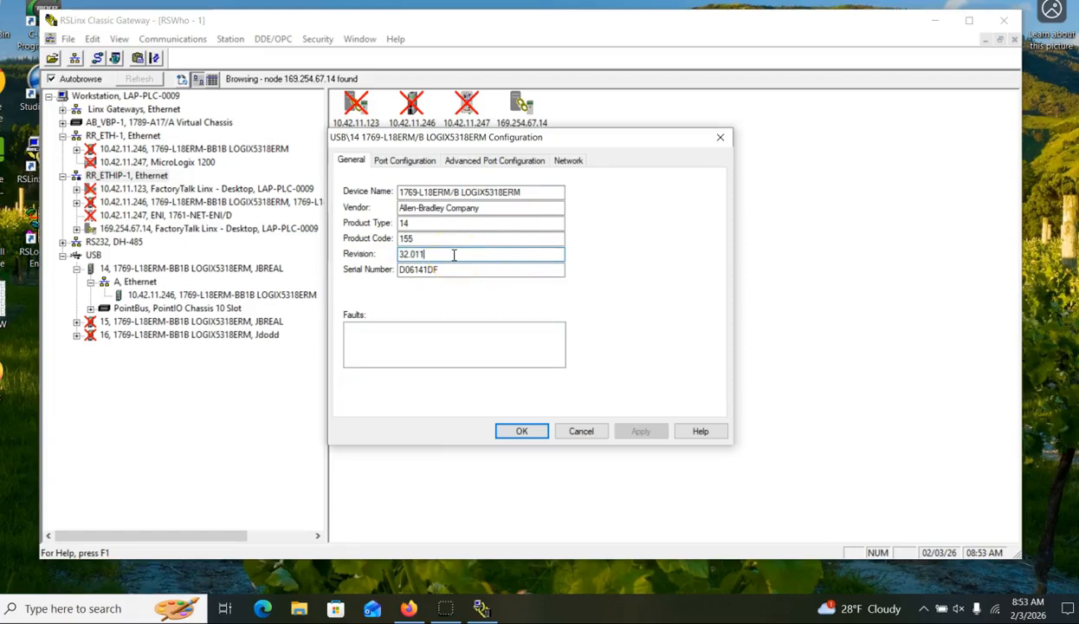
{"action": "left_click", "coordinate": [405, 161]}
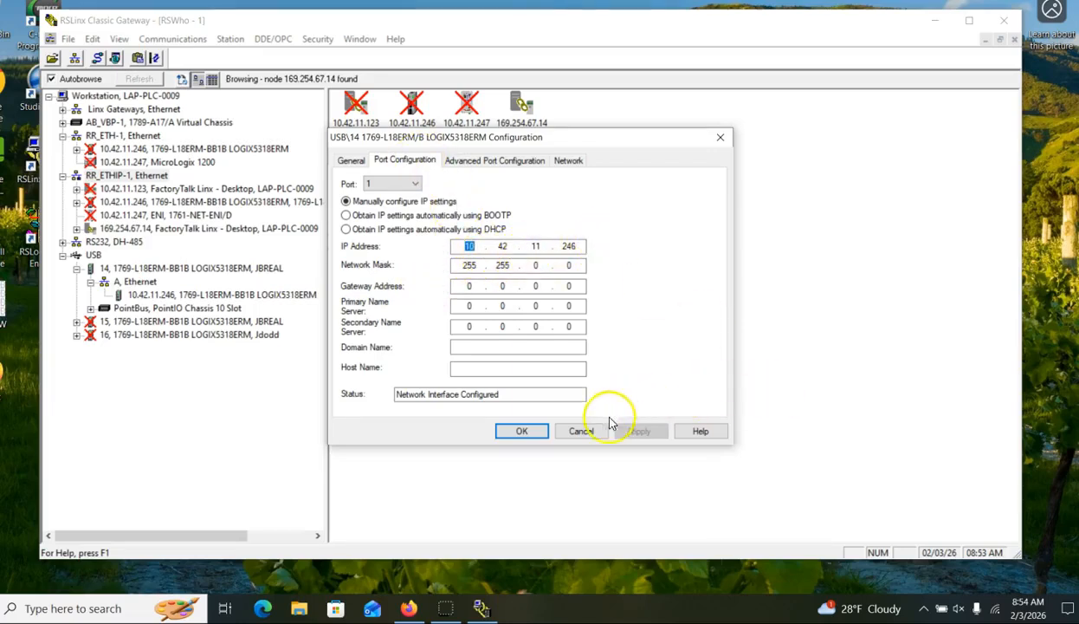
{"action": "left_click", "coordinate": [519, 432]}
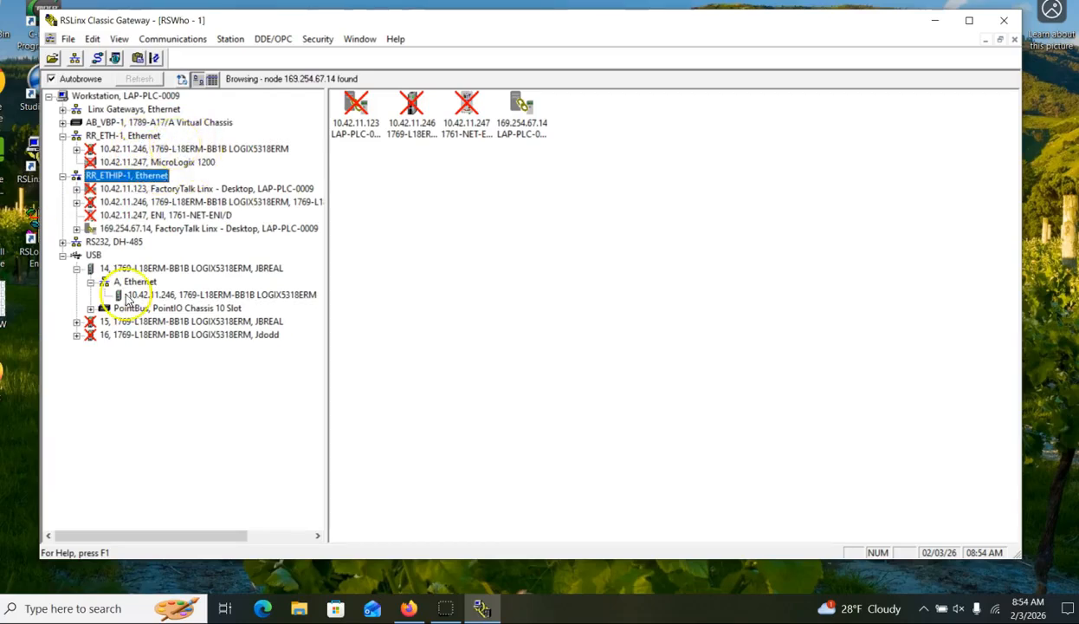
{"action": "left_click", "coordinate": [362, 123]}
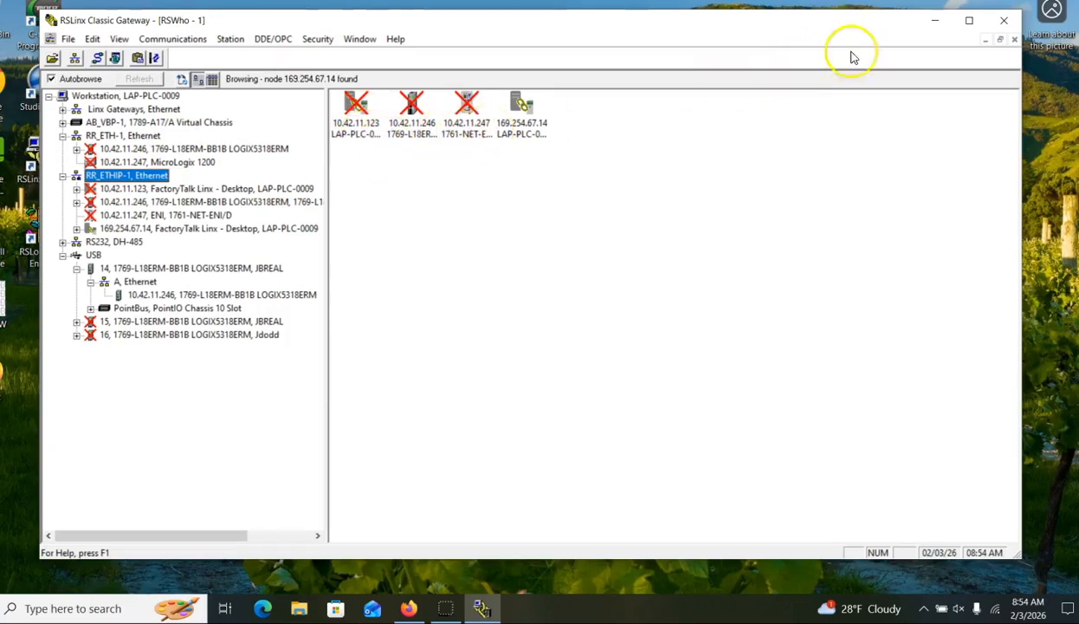
- Minimize RSLinx Classic and open the Windows network adapter list through the Network & Internet settings
{"action": "left_click", "coordinate": [935, 19]}
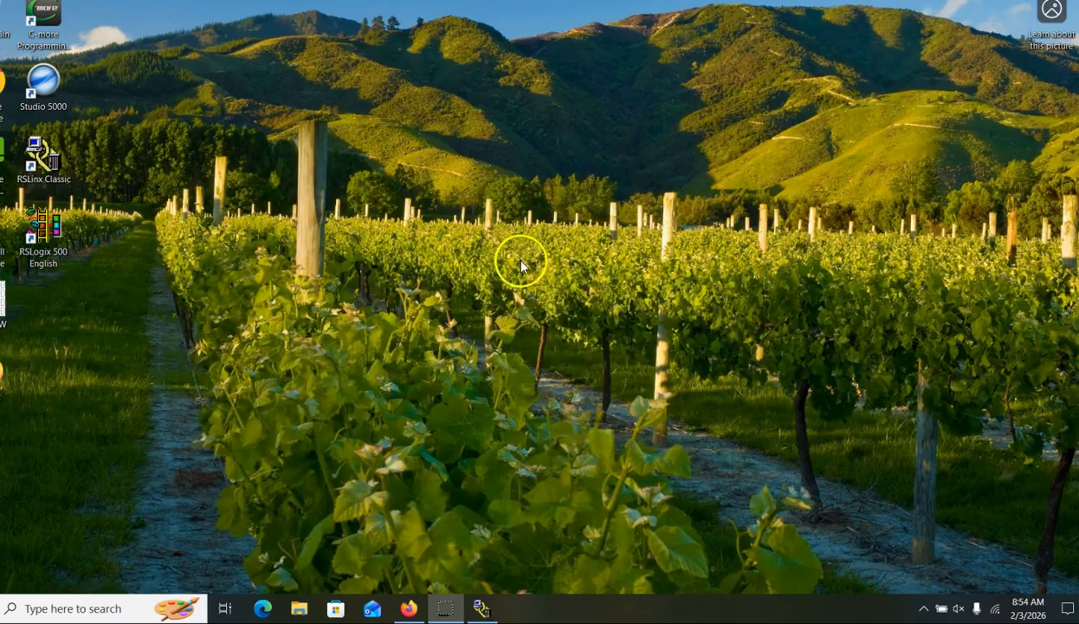
{"action": "left_click", "coordinate": [86, 608]}
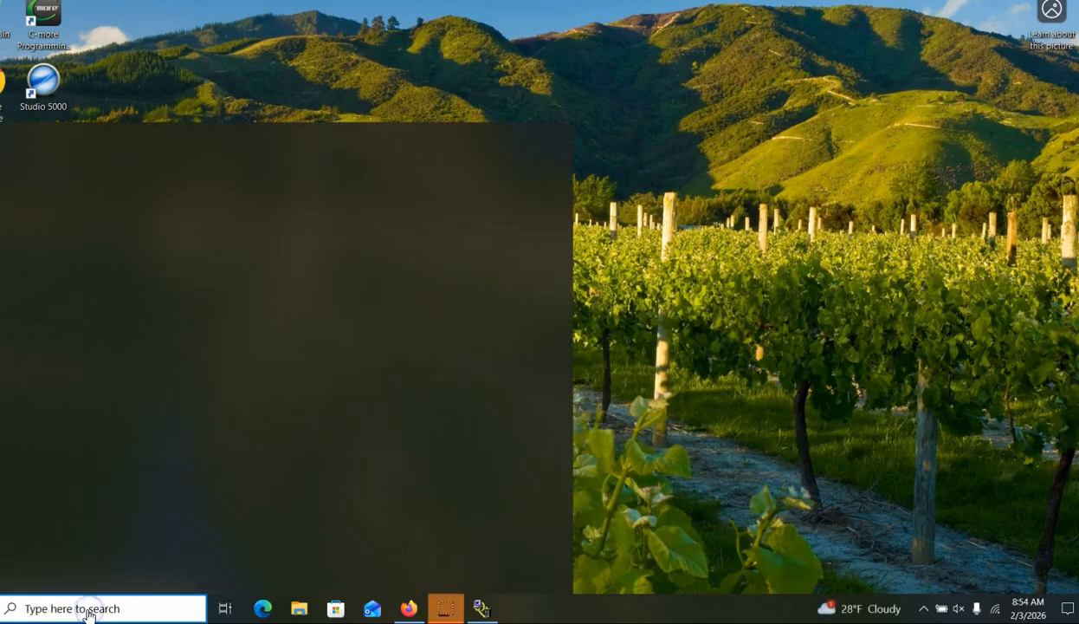
{"action": "type", "text": "setti"}
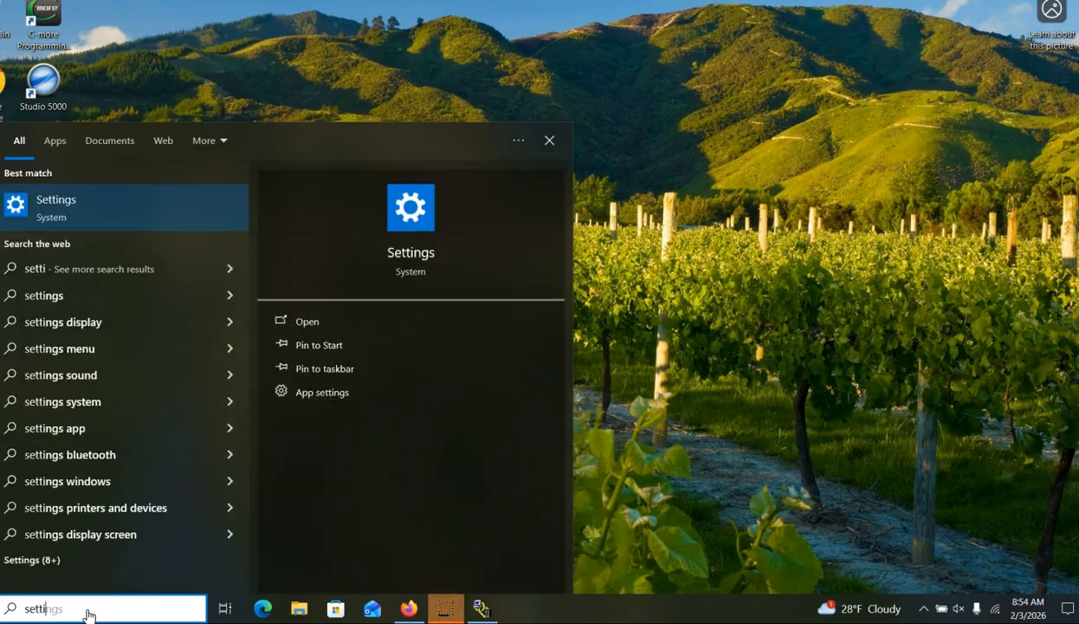
{"action": "left_click", "coordinate": [414, 251]}
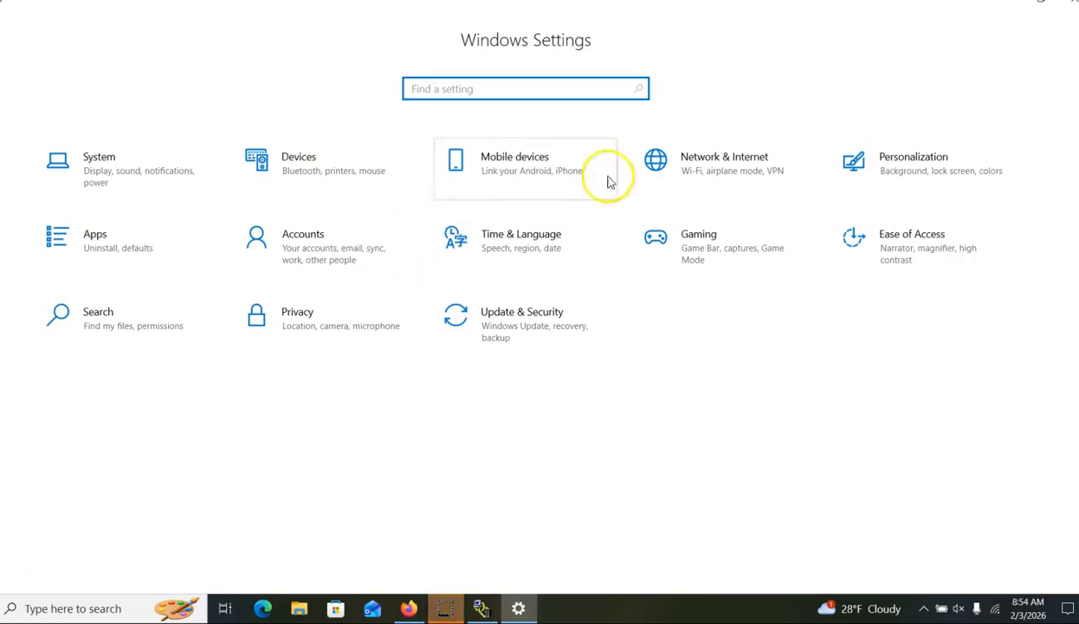
{"action": "left_click", "coordinate": [680, 165]}
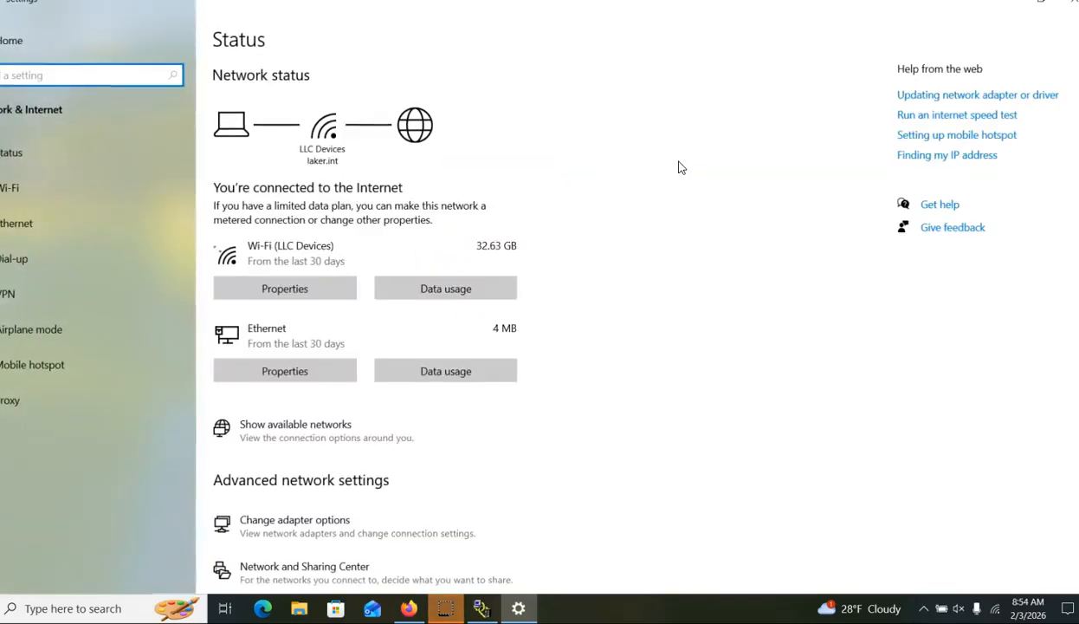
{"action": "left_click", "coordinate": [305, 525]}
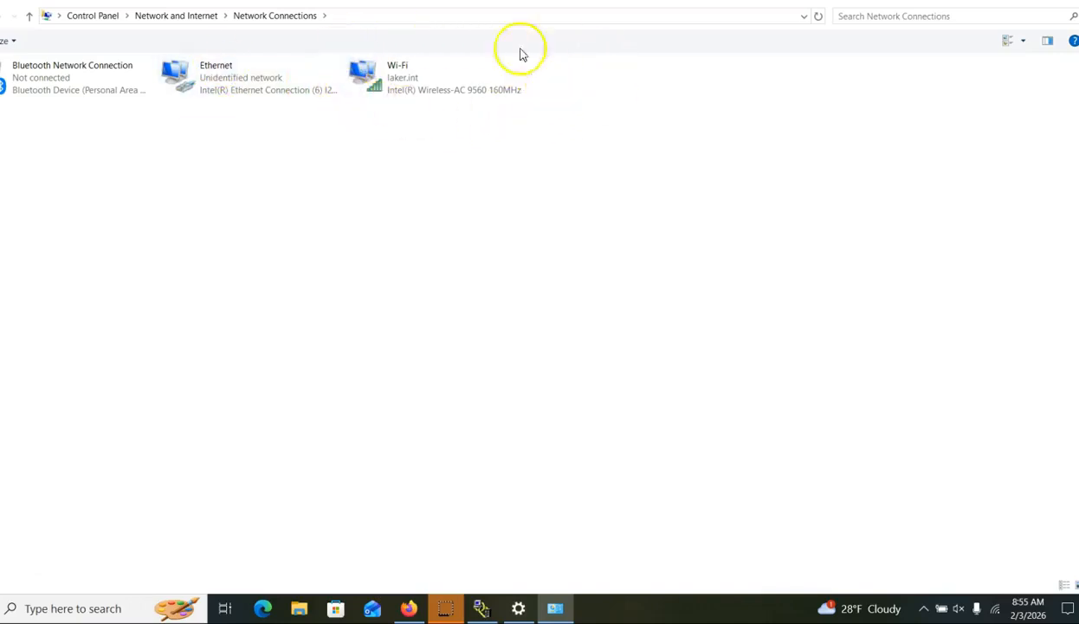
- Open the Ethernet adapter's Internet Protocol Version 4 properties and check the laptop's address in RSLinx Classic
{"action": "double_click", "coordinate": [240, 86]}
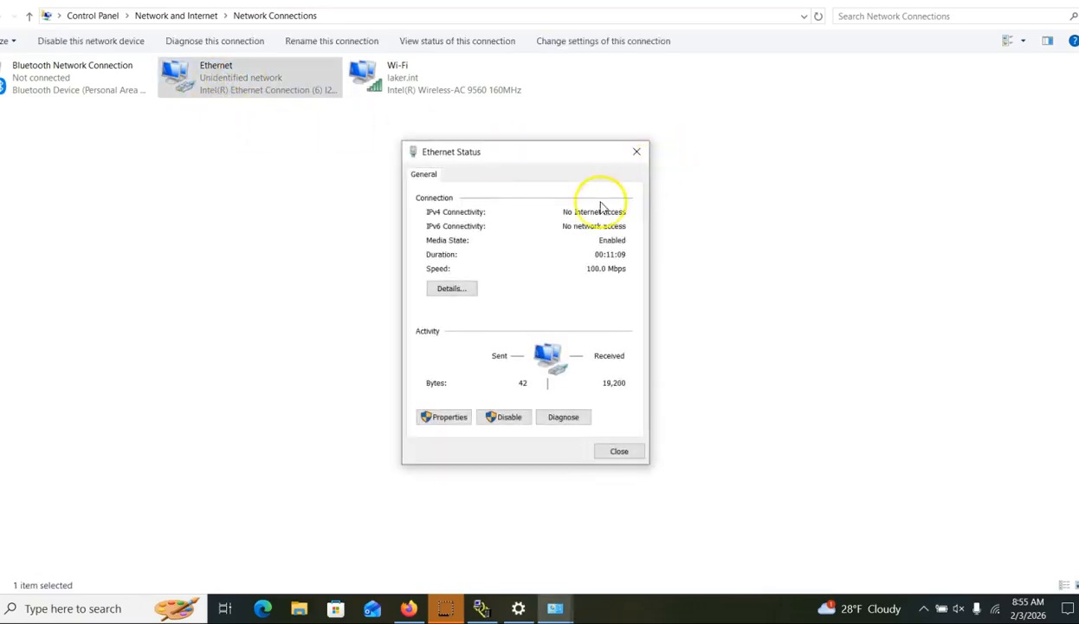
{"action": "left_click", "coordinate": [445, 420]}
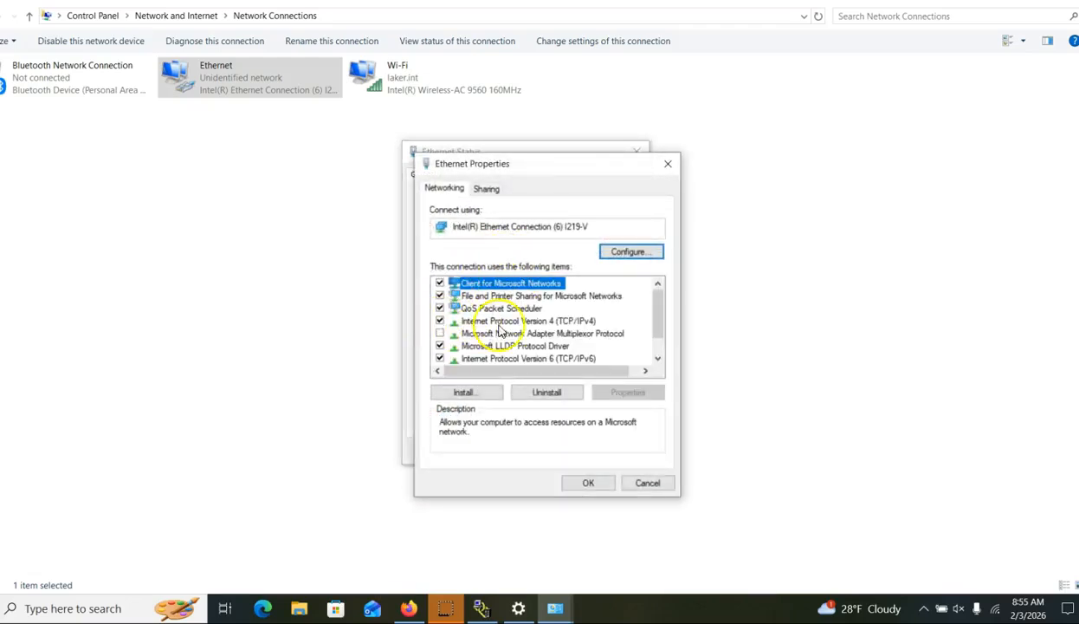
{"action": "left_click", "coordinate": [544, 323]}
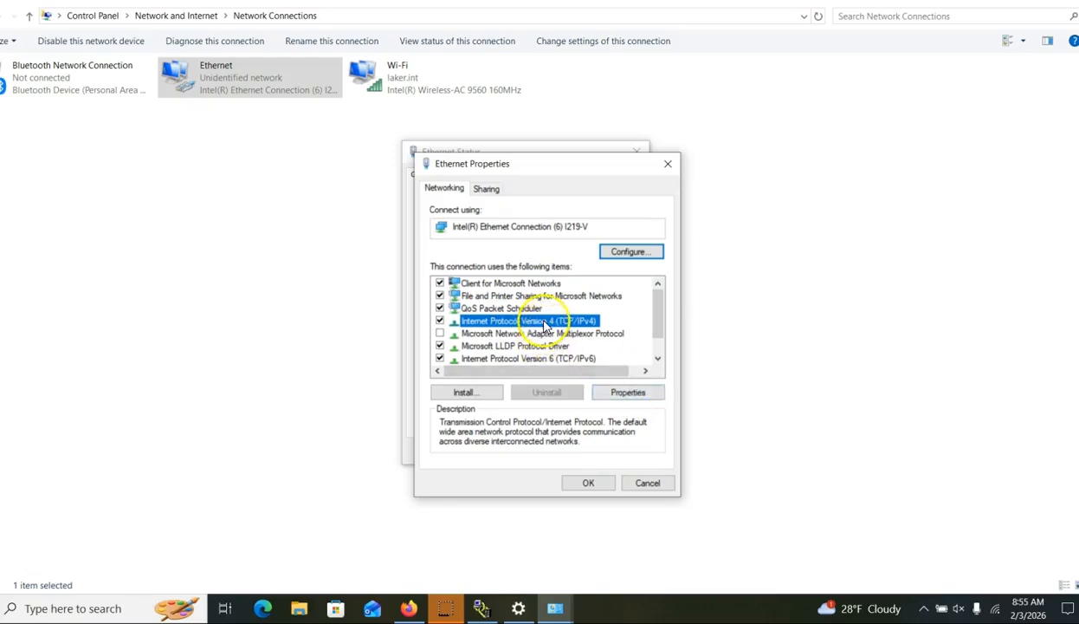
{"action": "double_click", "coordinate": [544, 322]}
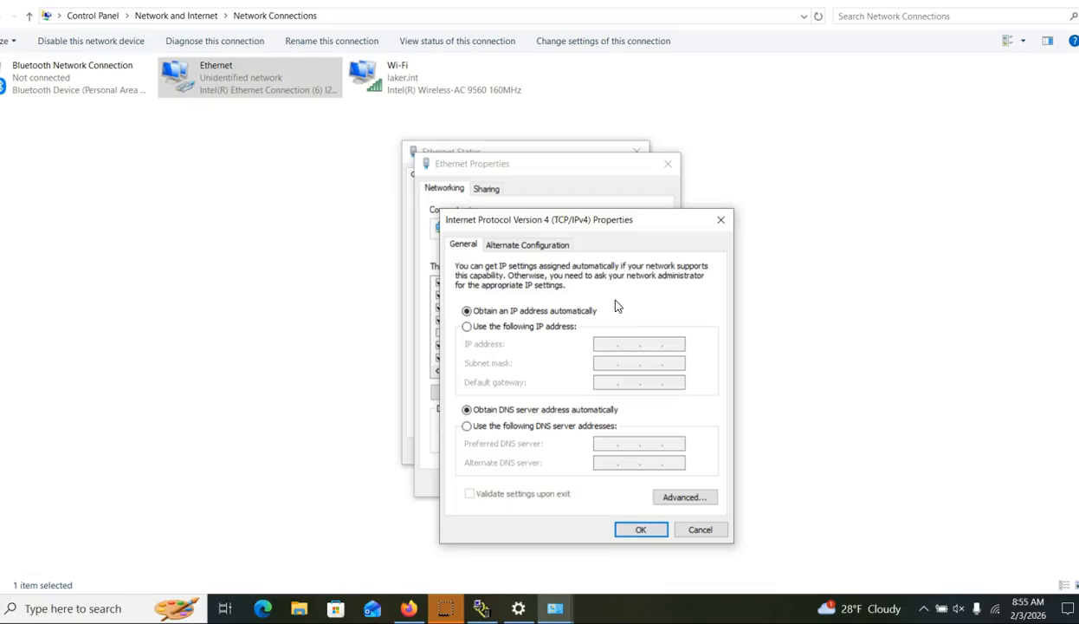
{"action": "left_click", "coordinate": [483, 611]}
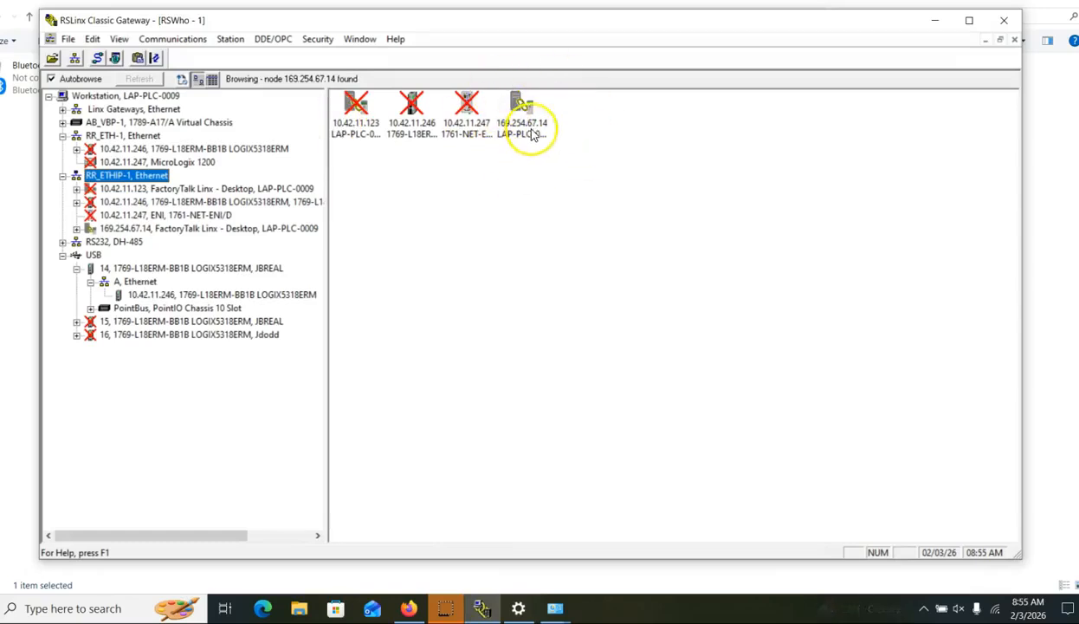
{"action": "left_click", "coordinate": [937, 21]}
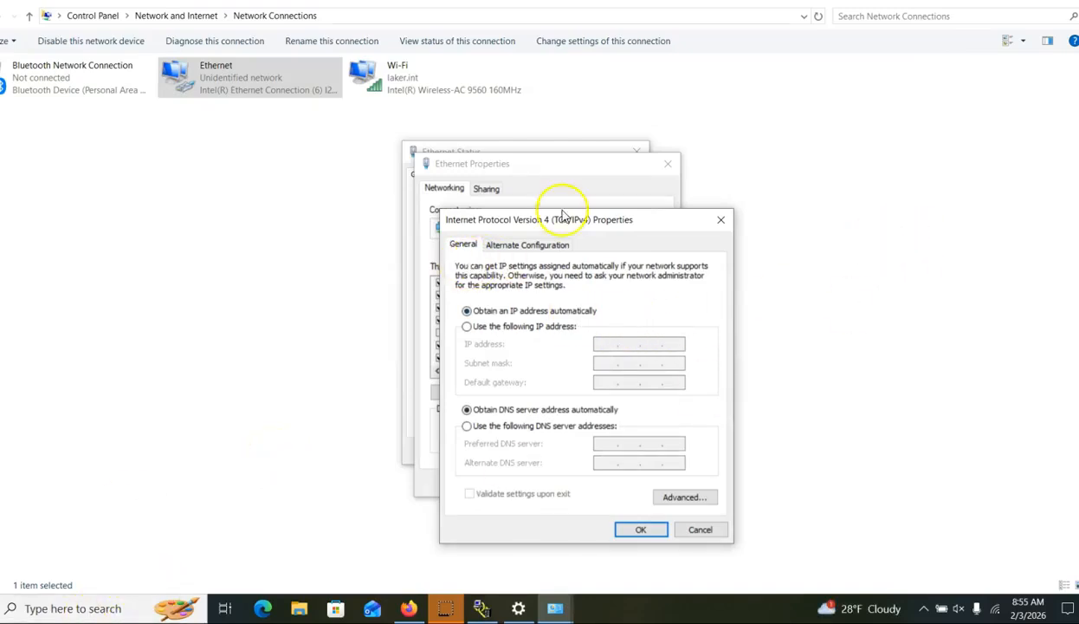
- Assign the Ethernet adapter the static IP address 10.42.11.123 with subnet mask 255.0.0.0 and apply the settings
{"action": "left_click", "coordinate": [467, 326]}
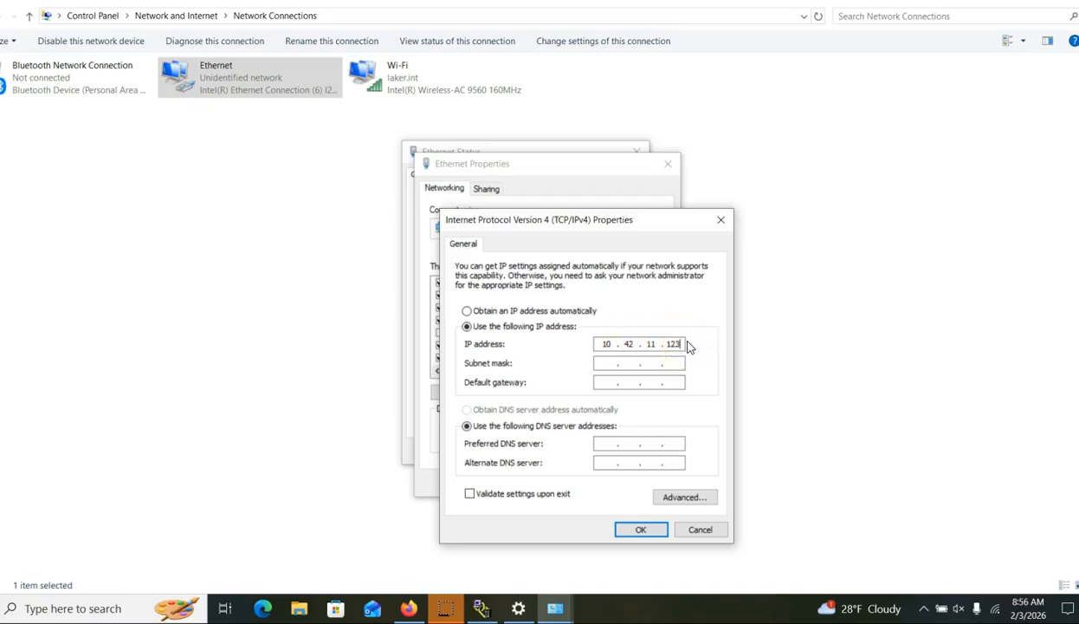
{"action": "left_click", "coordinate": [479, 609]}
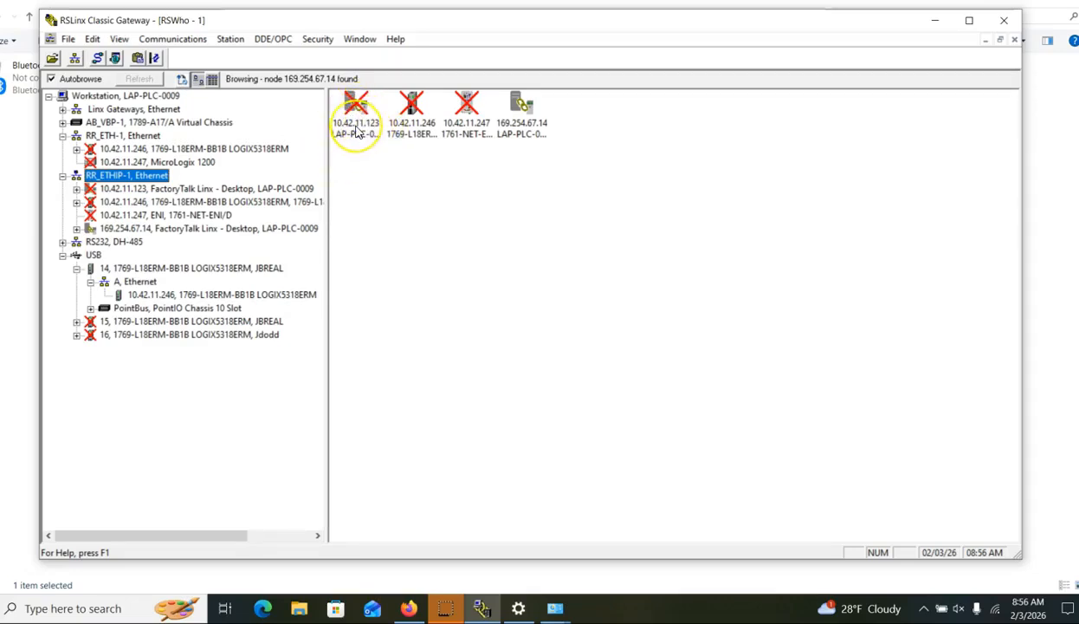
{"action": "left_click", "coordinate": [937, 19]}
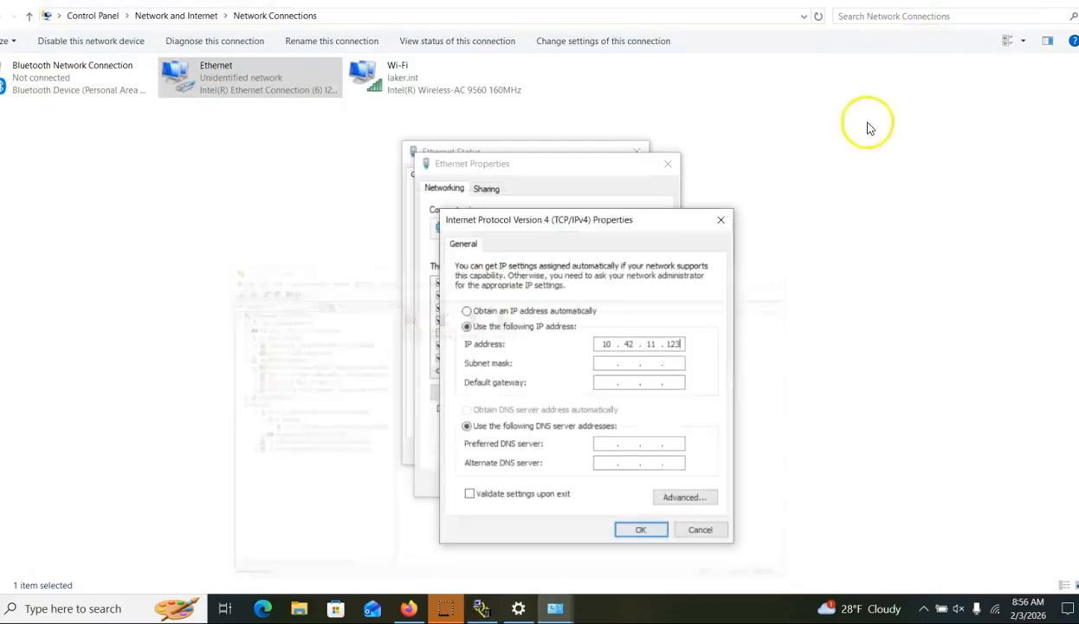
{"action": "left_click", "coordinate": [600, 363]}
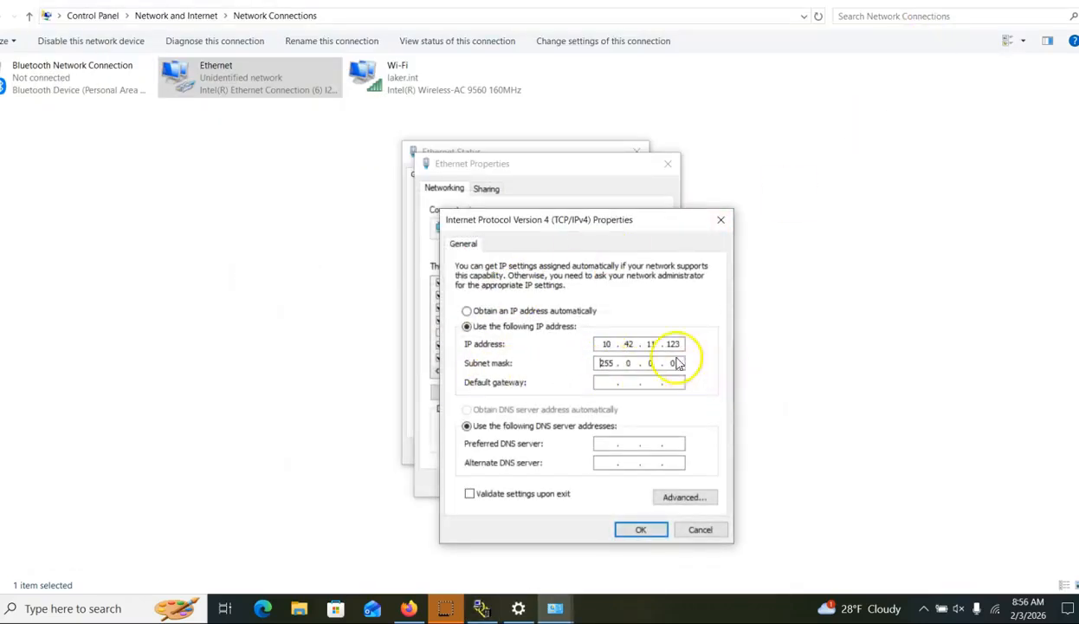
{"action": "left_click", "coordinate": [639, 530]}
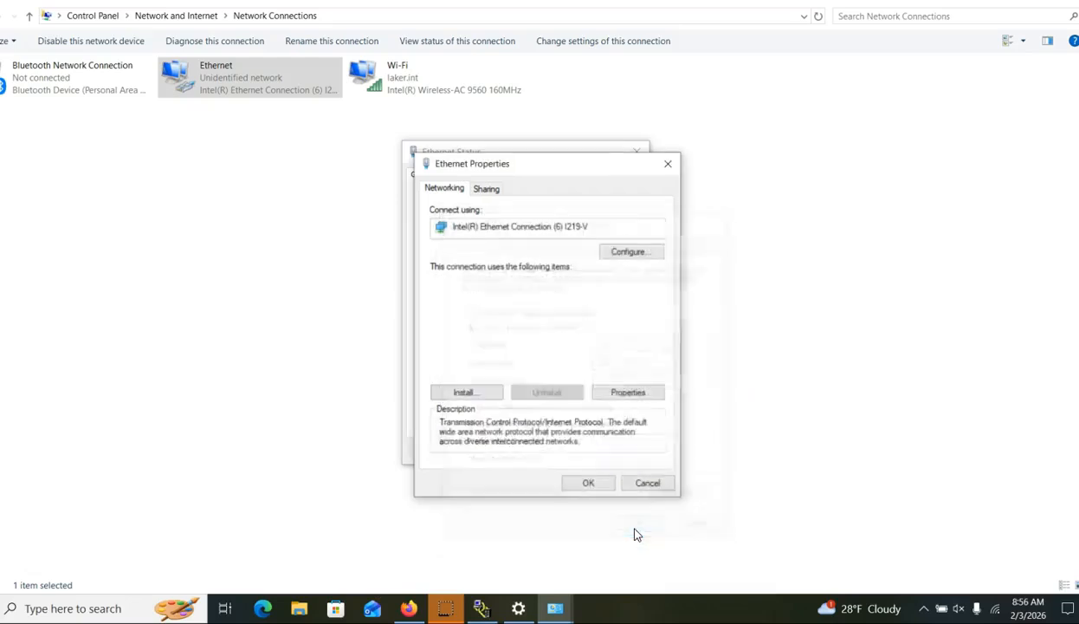
{"action": "left_click", "coordinate": [588, 483]}
{"action": "left_click", "coordinate": [618, 451]}
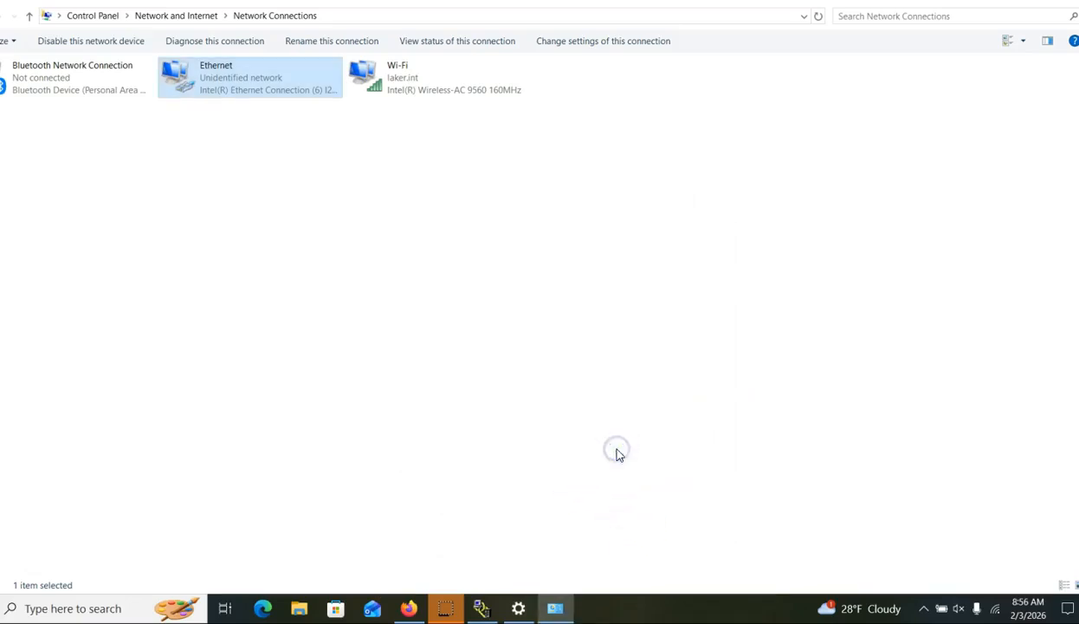
- Put away the Network Connections and Windows Settings windows and switch back to RSLinx Classic
{"action": "left_click", "coordinate": [1003, 0]}
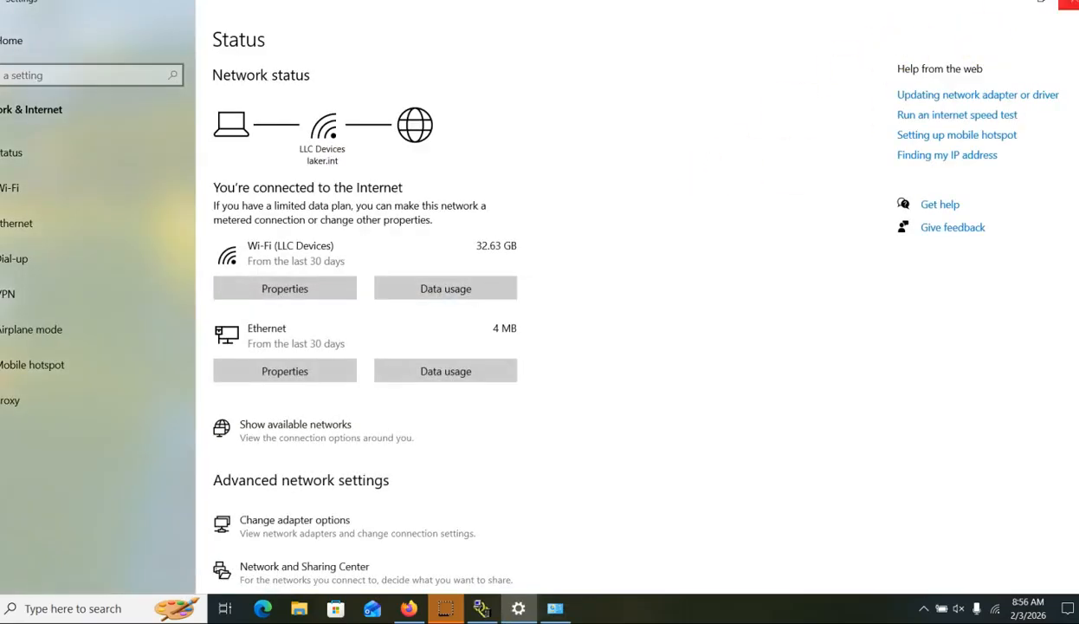
{"action": "left_click", "coordinate": [1068, 2]}
{"action": "left_click", "coordinate": [482, 604]}
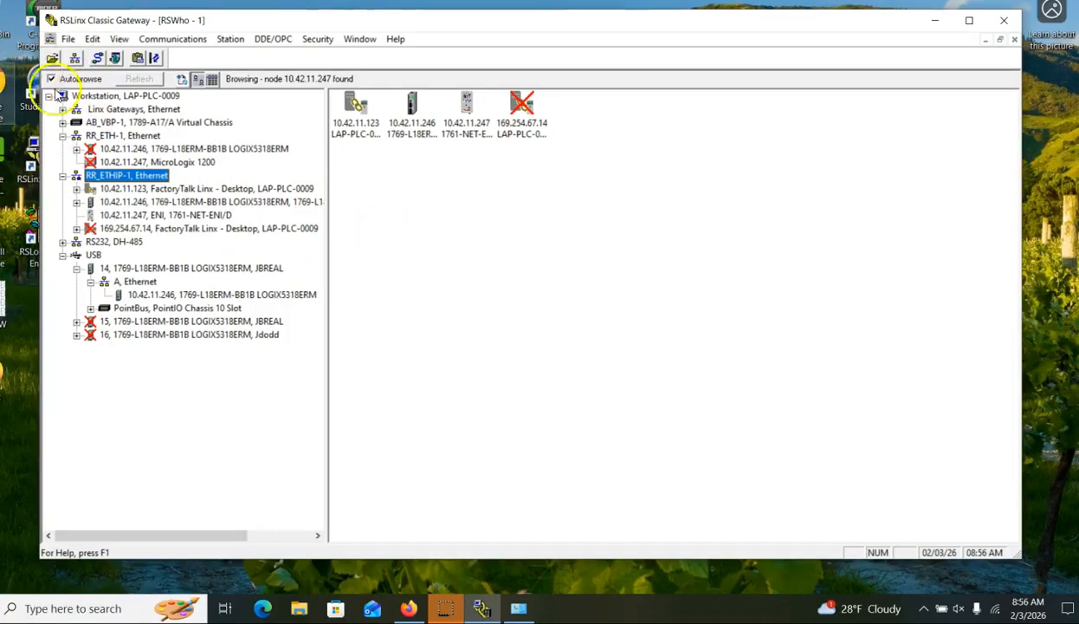
- Refresh the RSWho network browse manually with Autobrowse disabled and turn Autobrowse back on
{"action": "left_click", "coordinate": [52, 79]}
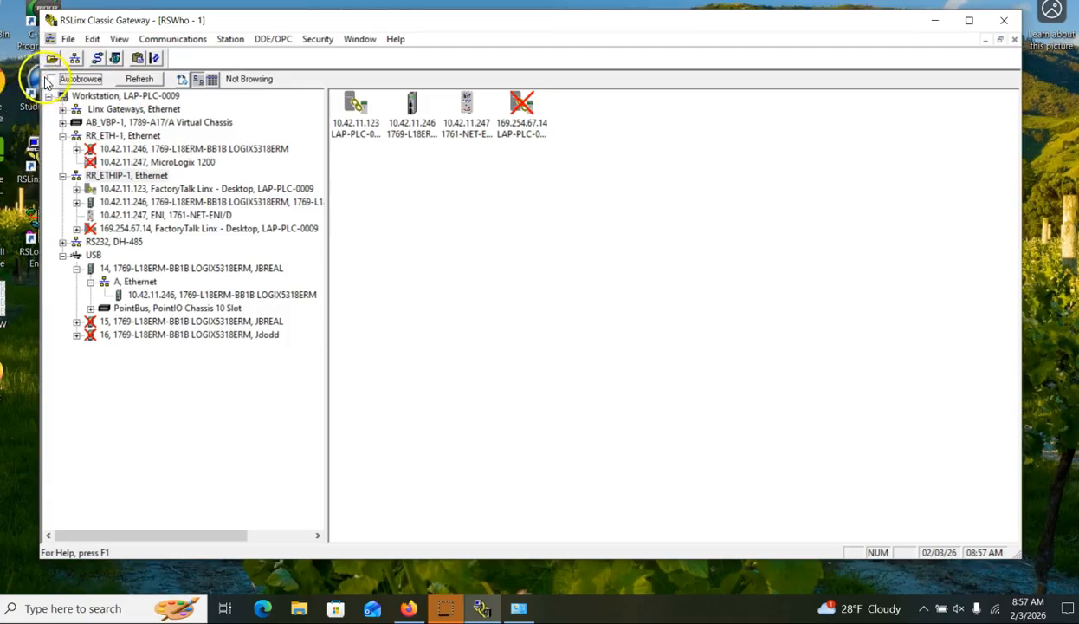
{"action": "left_click", "coordinate": [139, 80]}
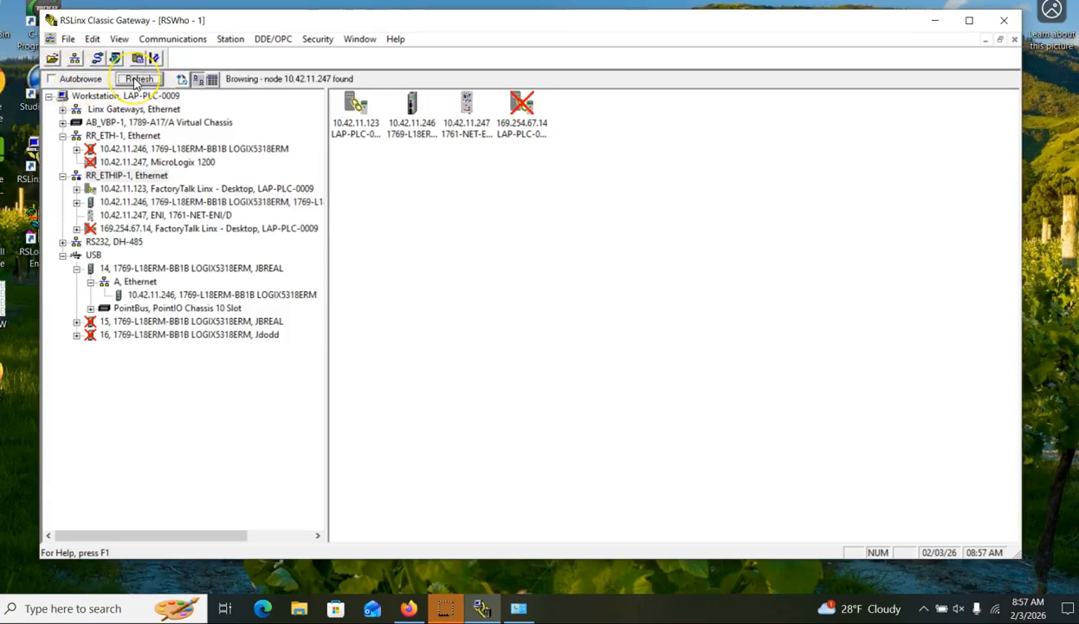
{"action": "left_click", "coordinate": [52, 79]}
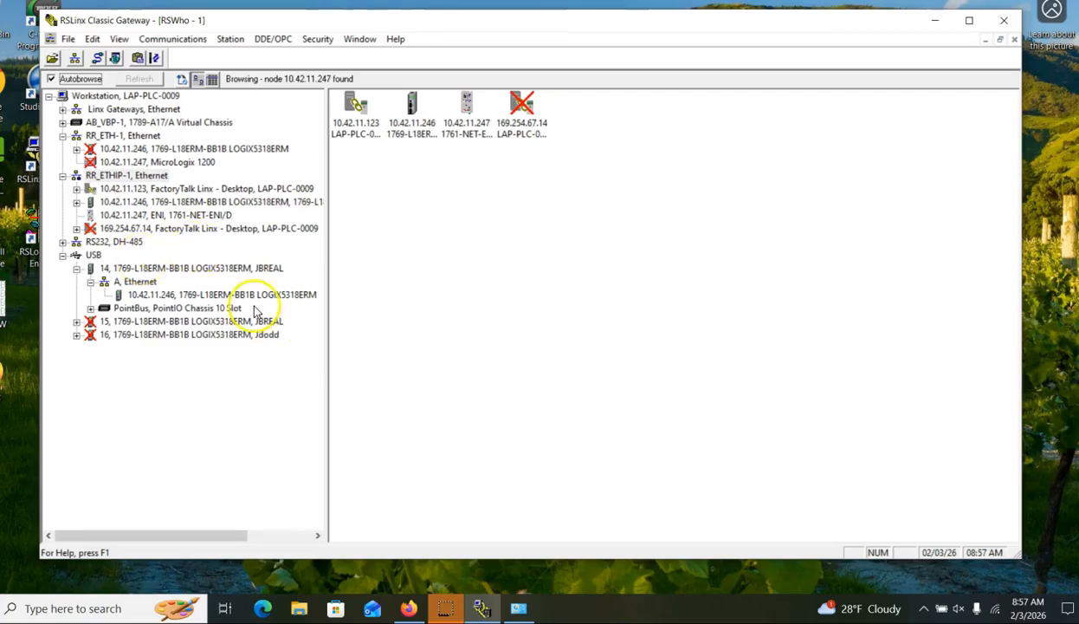
- Browse the RR_ETHIP-1 and RR_ETH-1 Ethernet drivers in RSWho for the connected PLCs, and minimize RSLinx Classic
{"action": "left_click", "coordinate": [138, 176]}
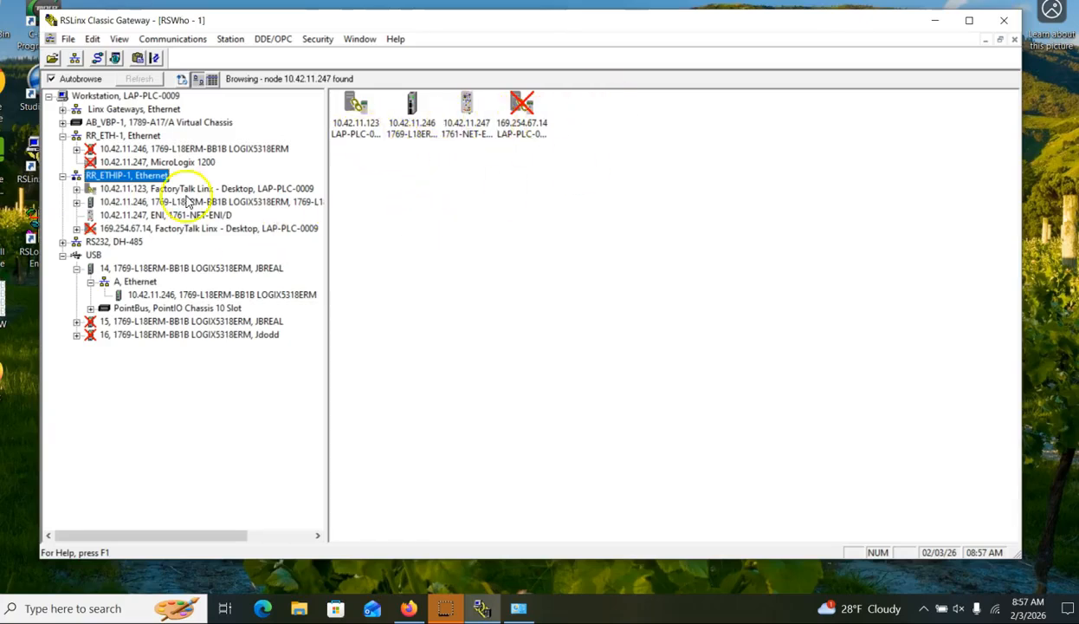
{"action": "left_click", "coordinate": [146, 137]}
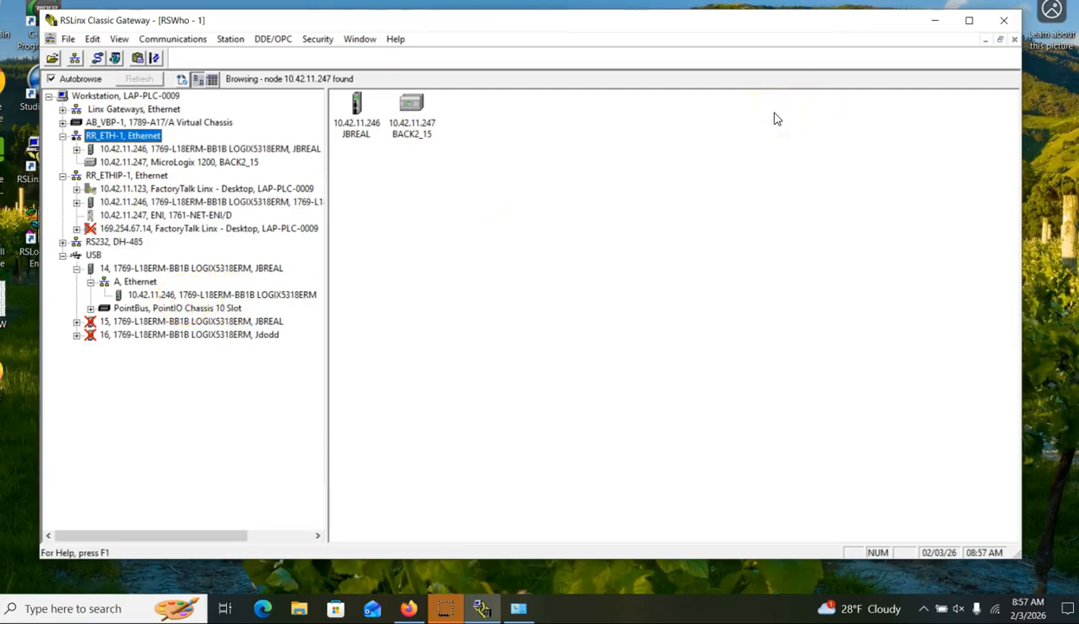
{"action": "left_click", "coordinate": [934, 22]}
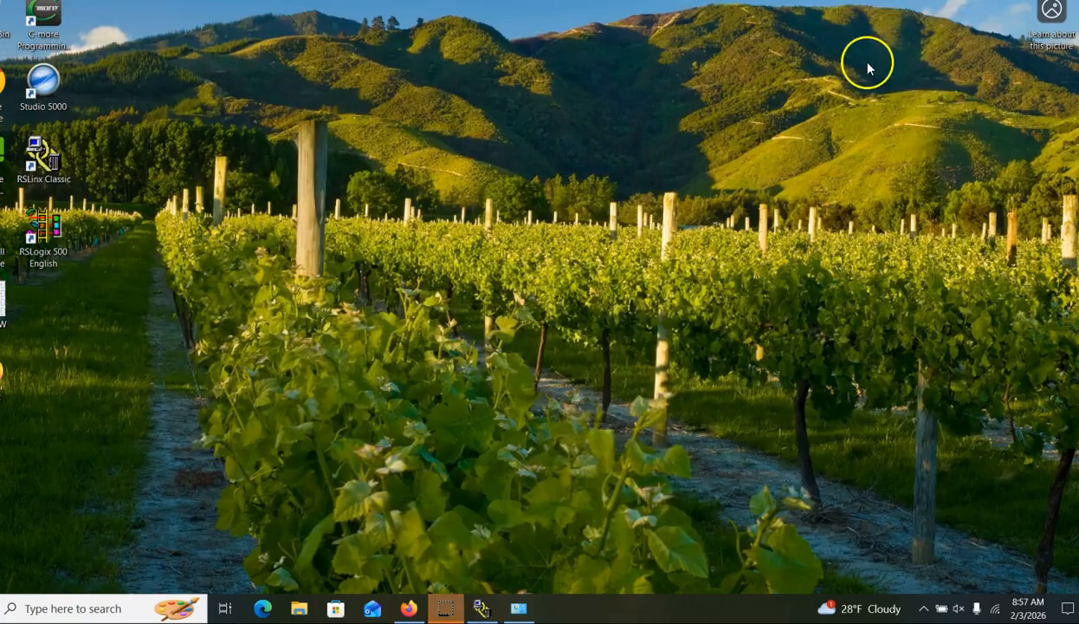
- Start RSLogix 500 and bring up its Who Active Go Online device browser
{"action": "double_click", "coordinate": [53, 249]}
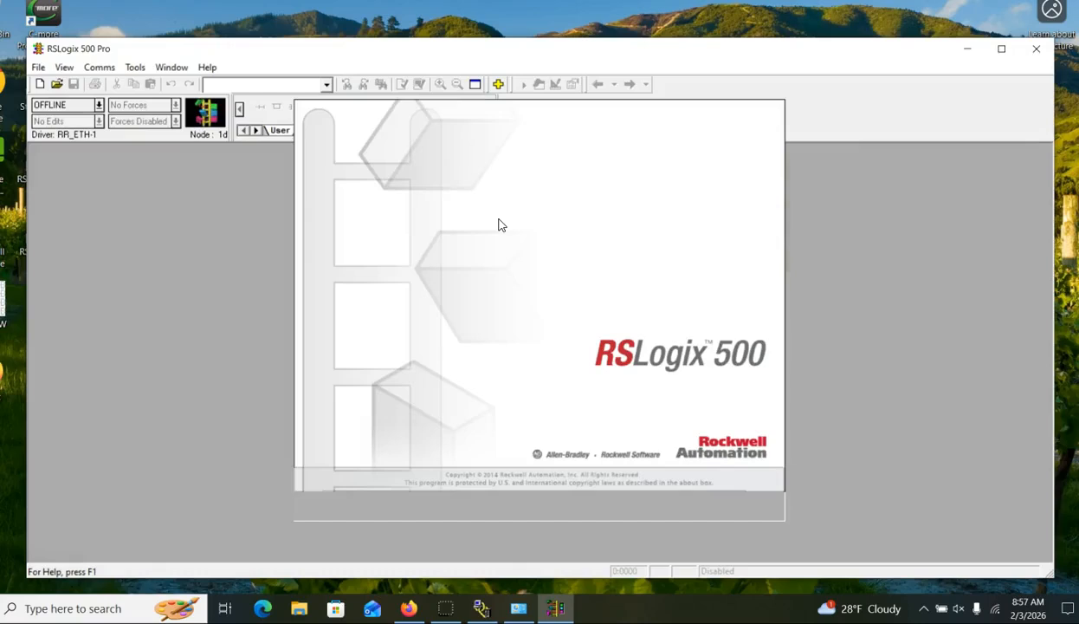
{"action": "left_click", "coordinate": [494, 224]}
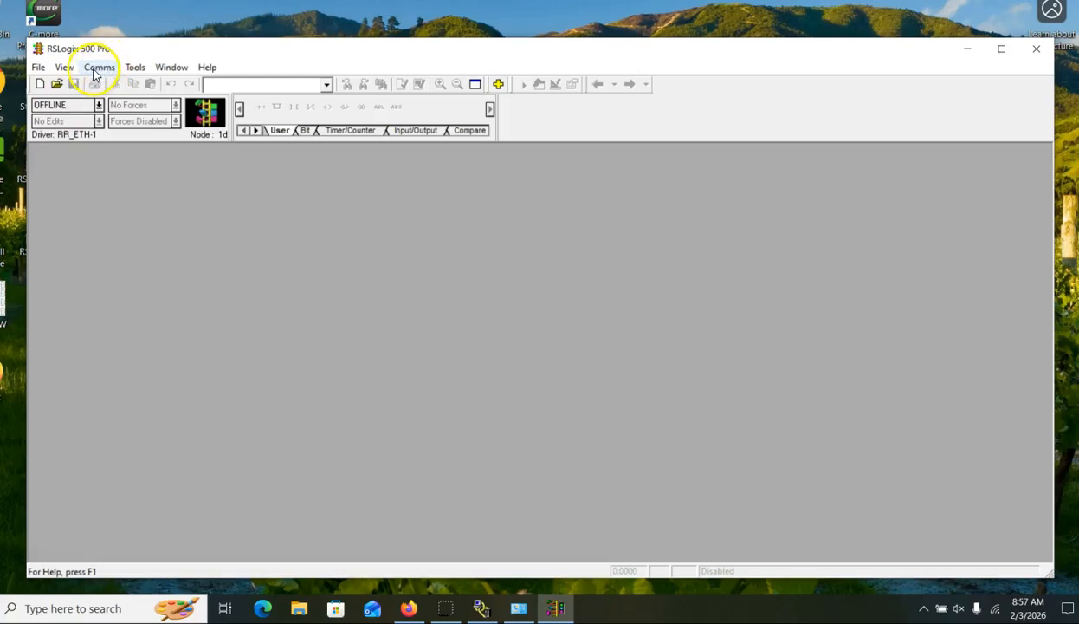
{"action": "left_click", "coordinate": [99, 104]}
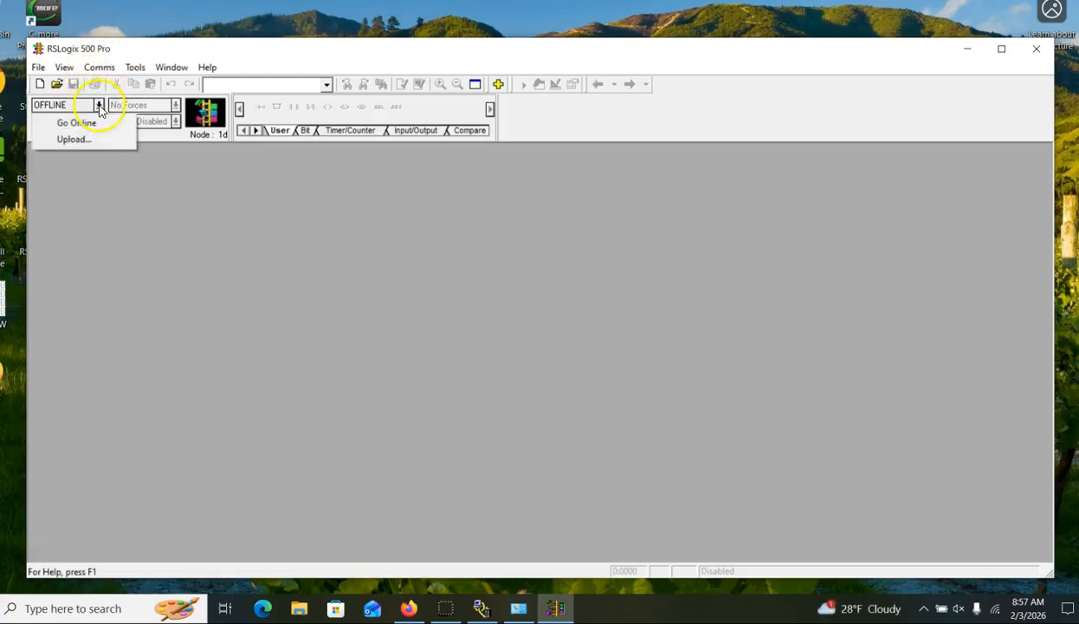
{"action": "left_click", "coordinate": [99, 69]}
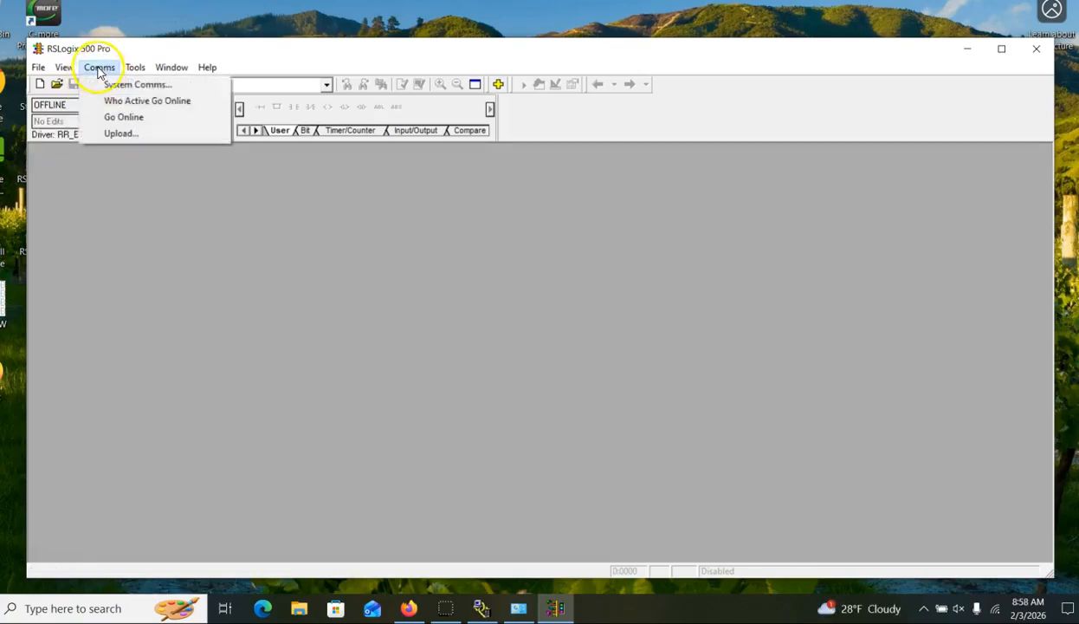
{"action": "left_click", "coordinate": [145, 102]}
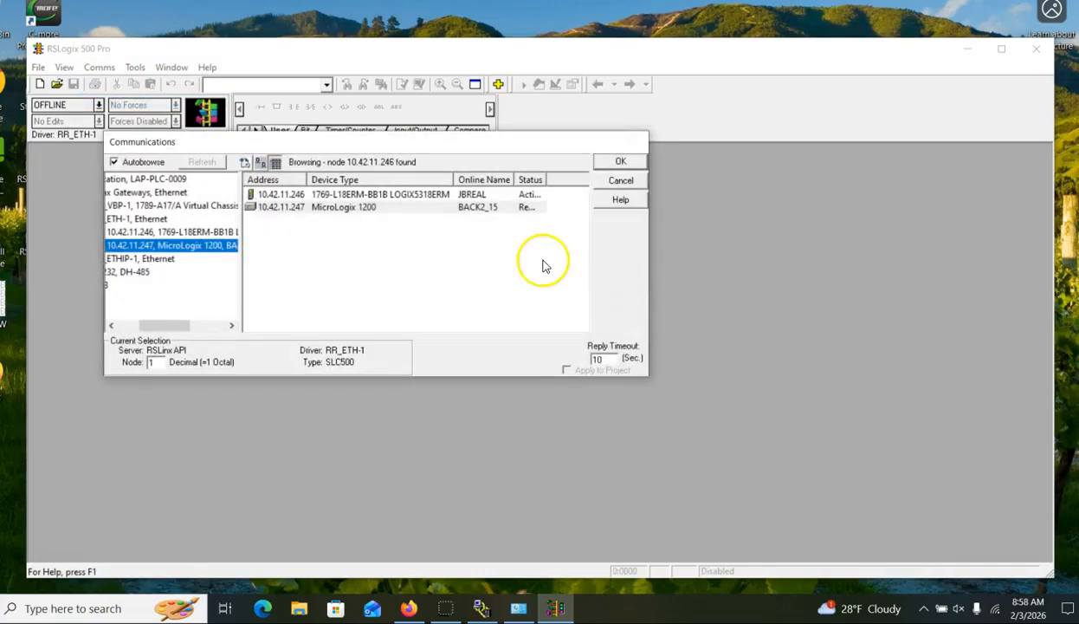
- Go online with the MicroLogix 1200 at 10.42.11.247 and create a new file from its program
{"action": "left_click", "coordinate": [332, 212]}
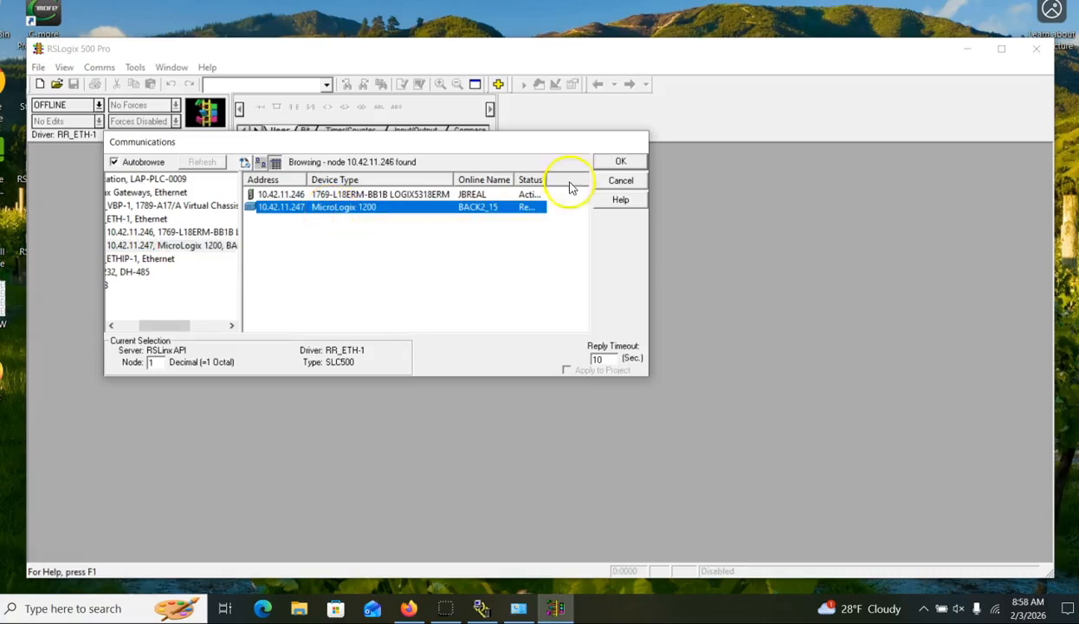
{"action": "left_click", "coordinate": [620, 161]}
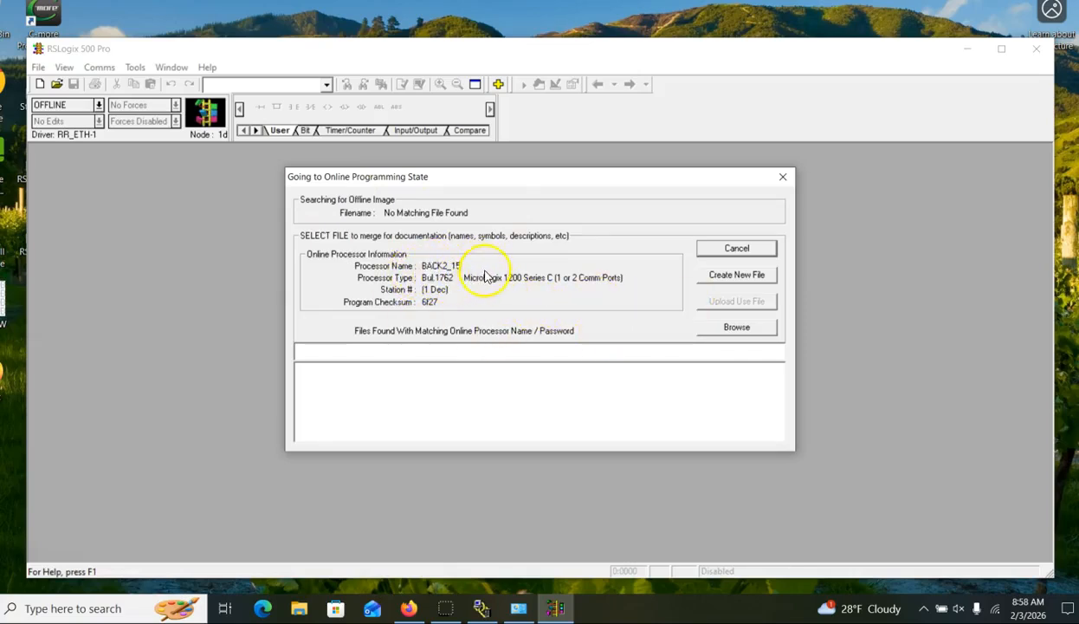
{"action": "left_click", "coordinate": [728, 276]}
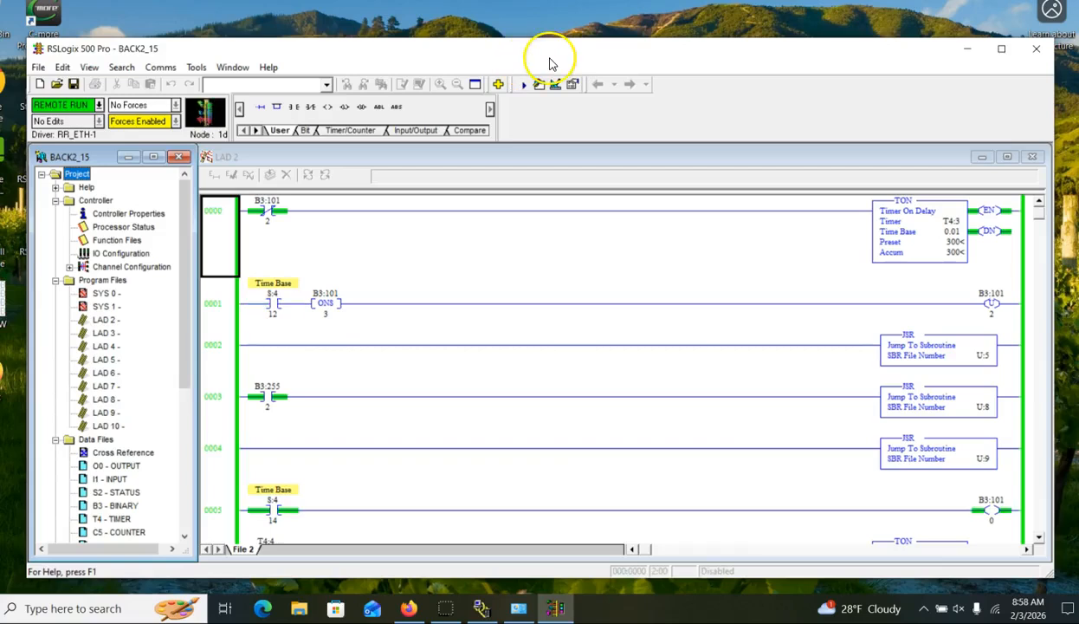
- Compare the devices in Who Active Go Online with the RR_ETH-1 devices in RSLinx Classic, and close the browser without reconnecting
{"action": "left_click", "coordinate": [159, 67]}
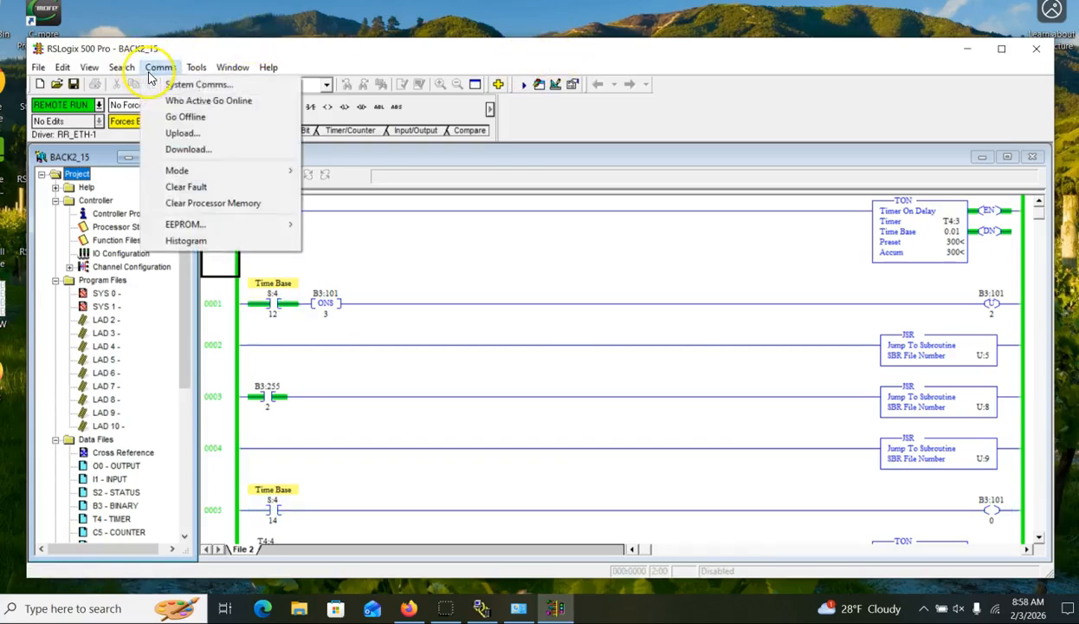
{"action": "left_click", "coordinate": [201, 102]}
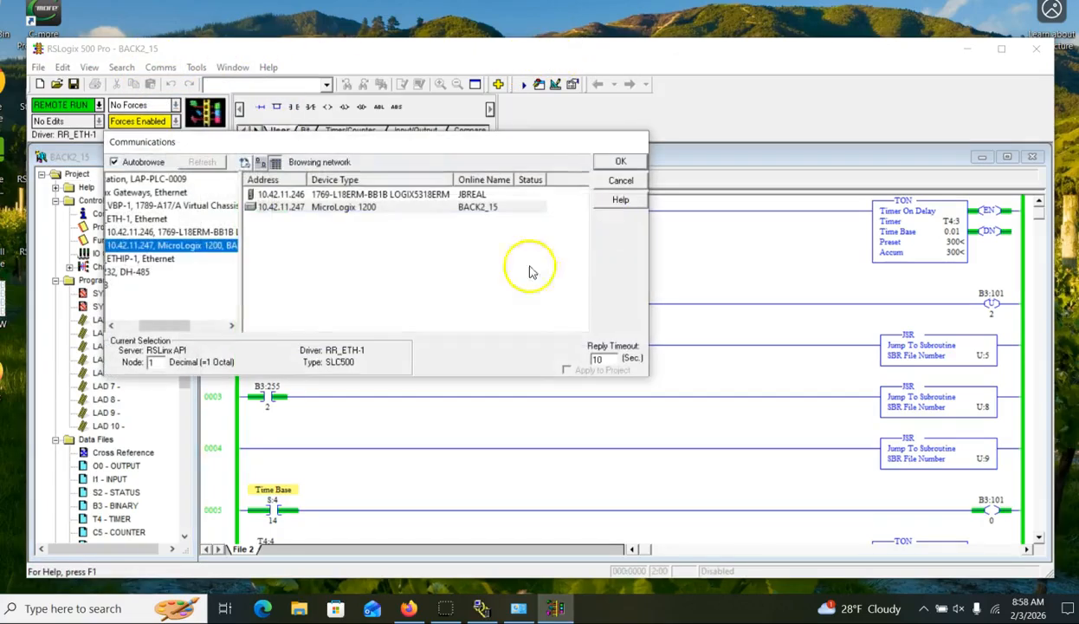
{"action": "left_click", "coordinate": [292, 218]}
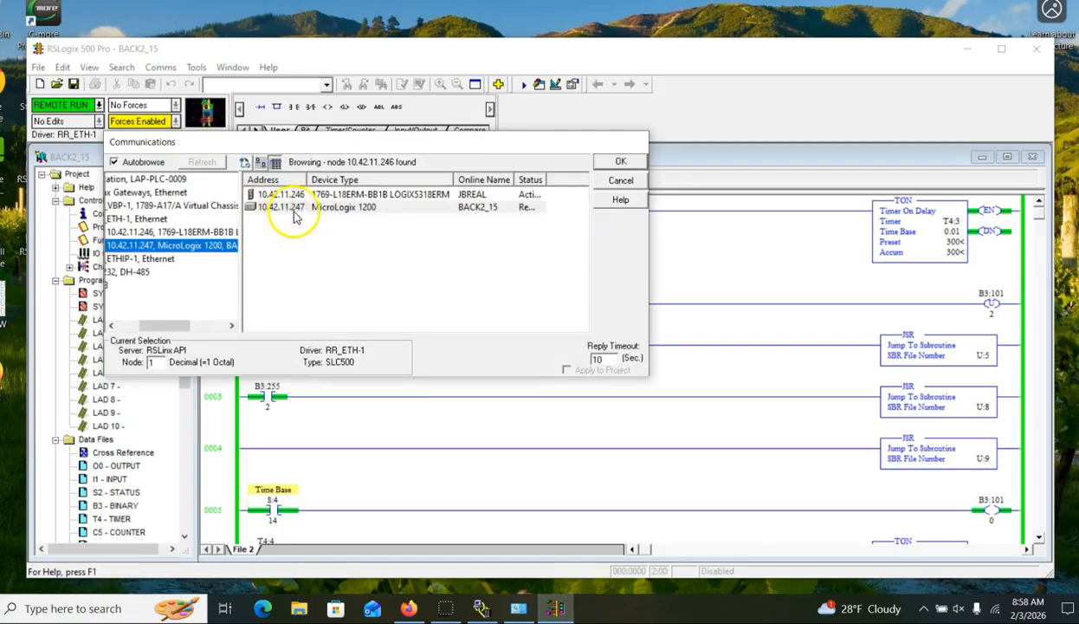
{"action": "left_click", "coordinate": [514, 604]}
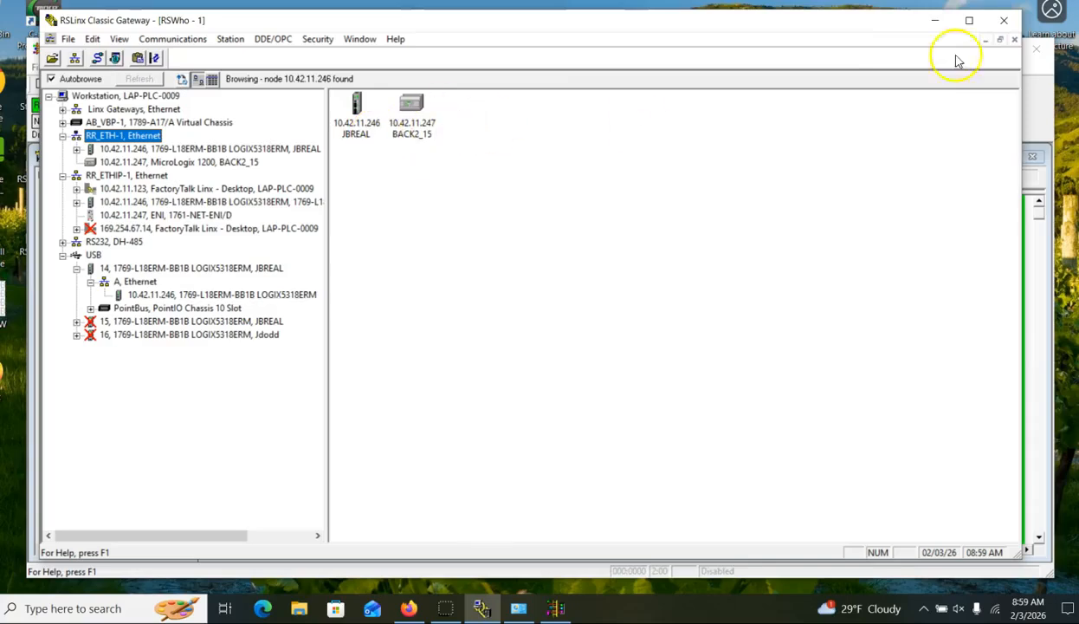
{"action": "left_click", "coordinate": [934, 21]}
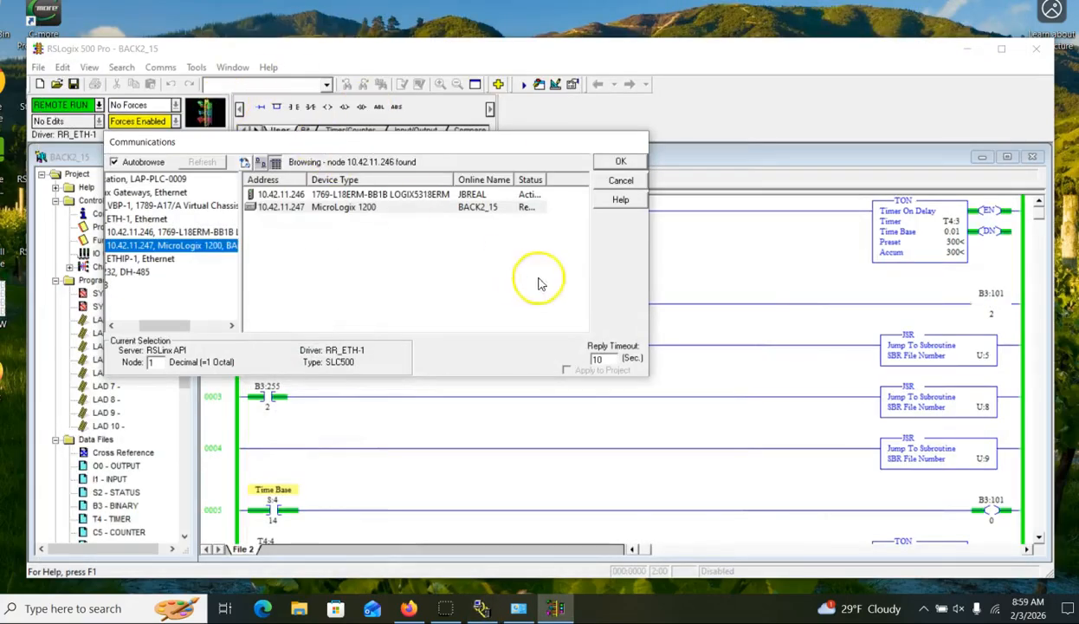
{"action": "left_click", "coordinate": [623, 180]}
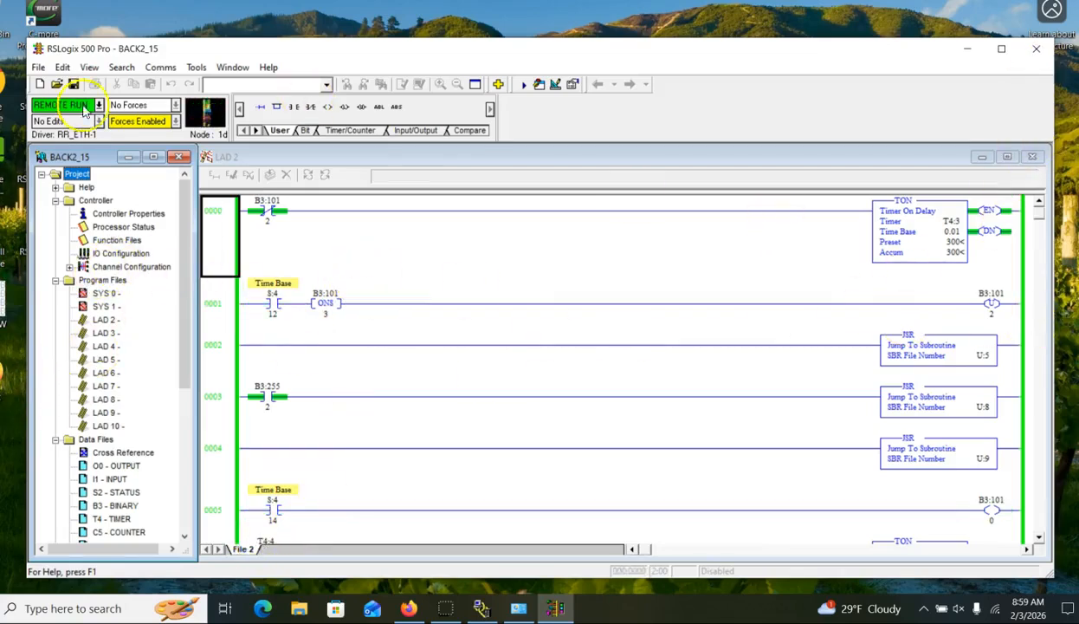
- Minimize RSLogix 500, launch Studio 5000 and start a new project
{"action": "left_click", "coordinate": [968, 52]}
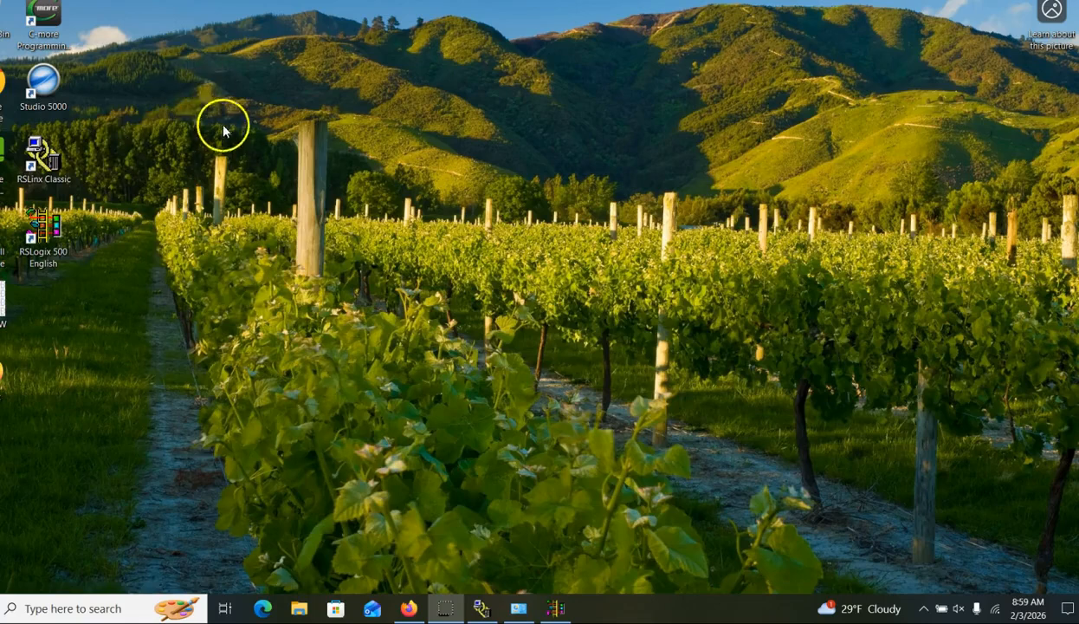
{"action": "double_click", "coordinate": [44, 82]}
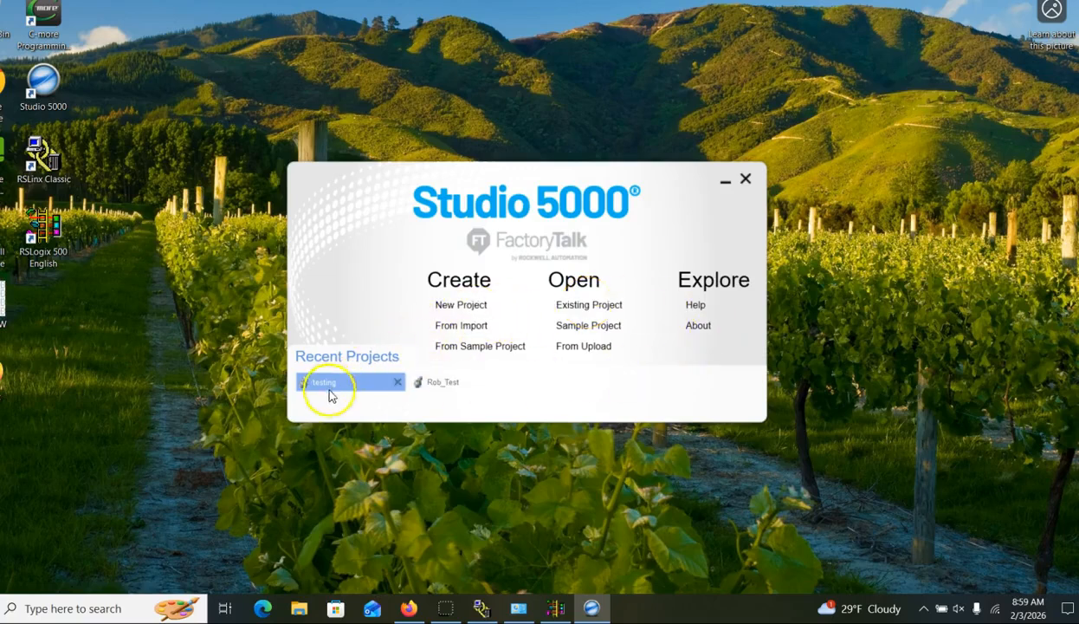
{"action": "left_click", "coordinate": [462, 306]}
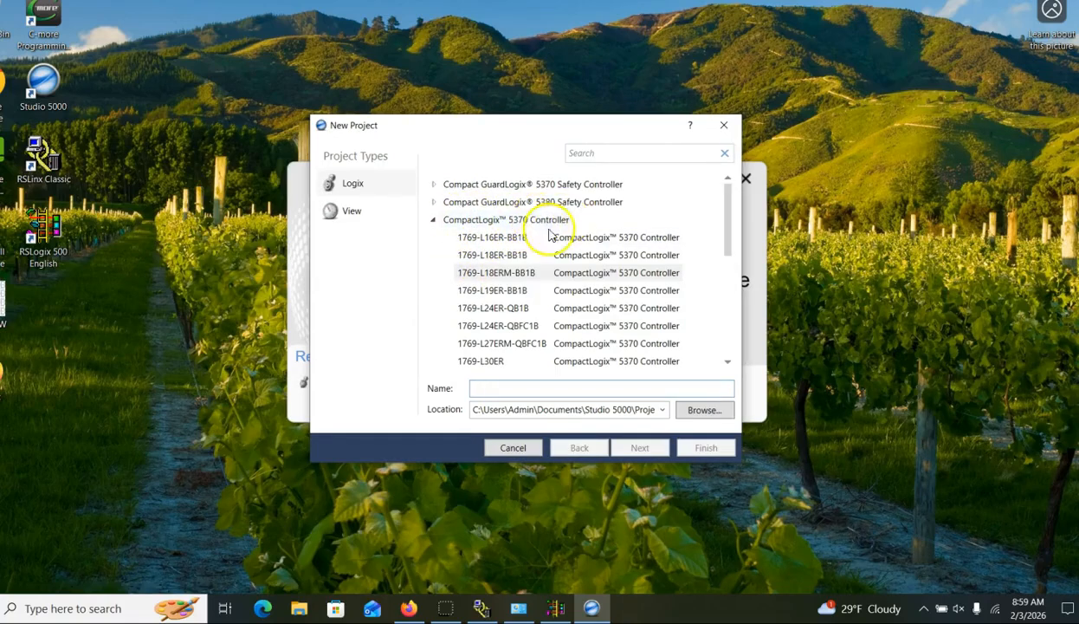
- Select the 1769-L18ERM-BB1B CompactLogix 5370 controller, name the project rob_1 and continue to its configuration
{"action": "left_click", "coordinate": [466, 272]}
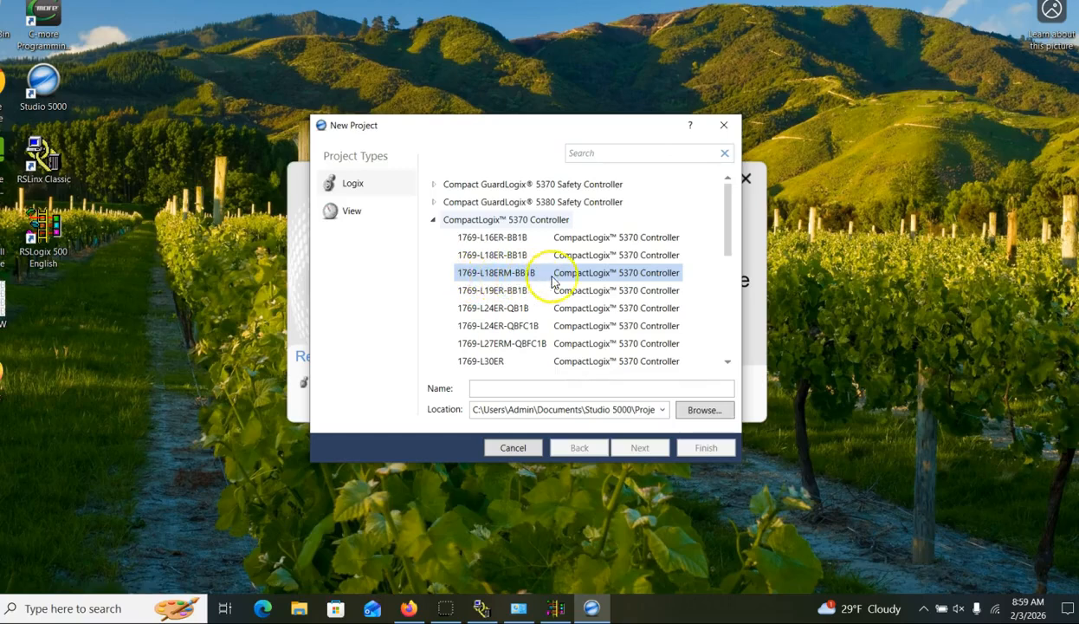
{"action": "left_click", "coordinate": [513, 390]}
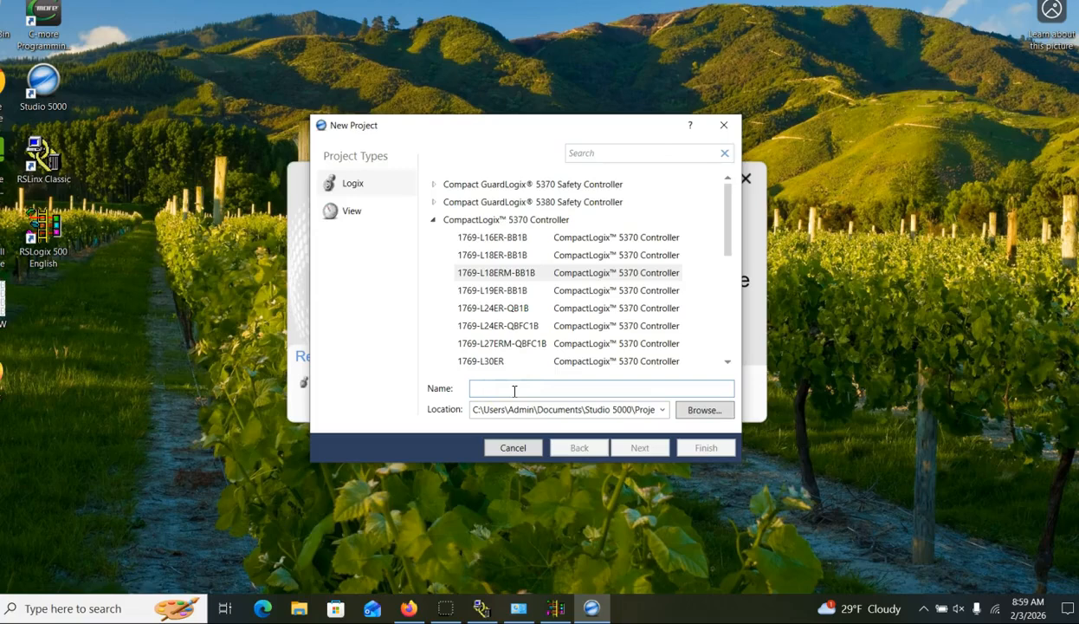
{"action": "type", "text": "l"}
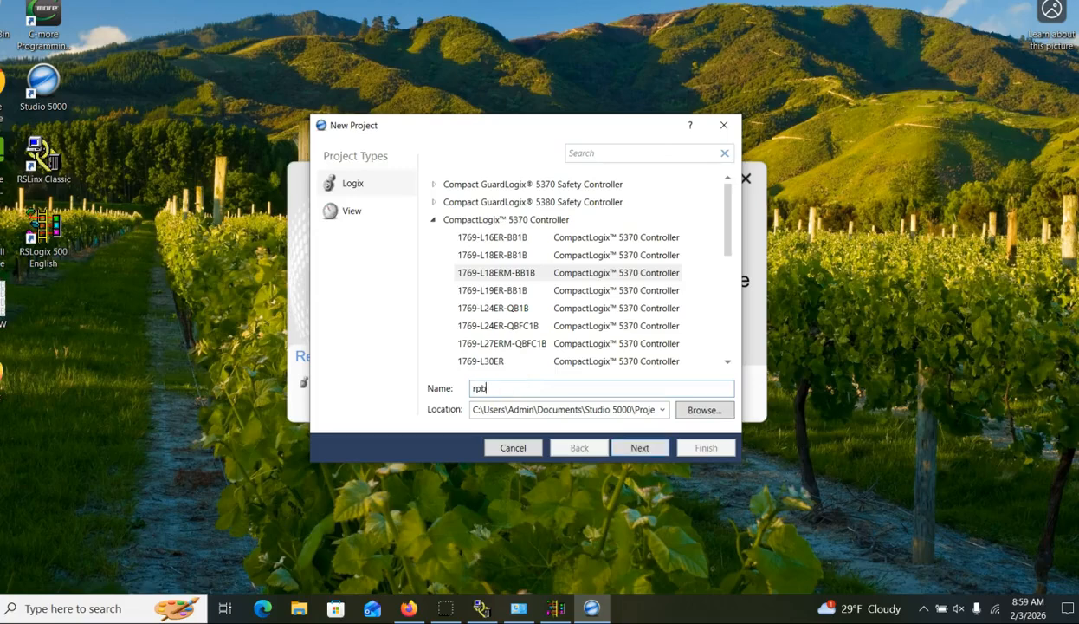
{"action": "left_click", "coordinate": [511, 325]}
{"action": "type", "text": "ob"}
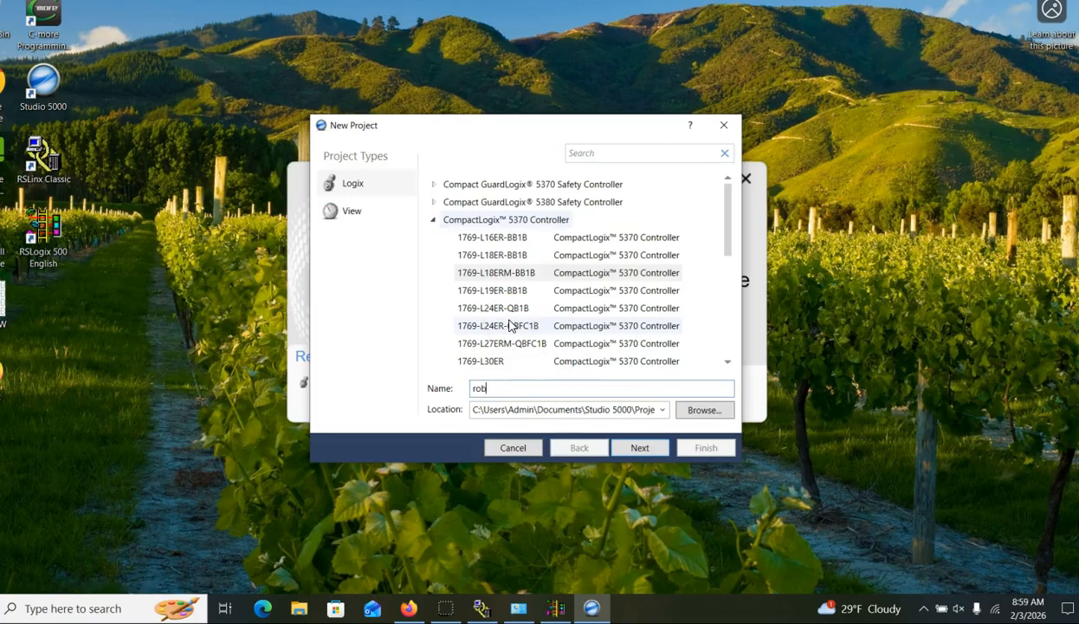
{"action": "type", "text": "_"}
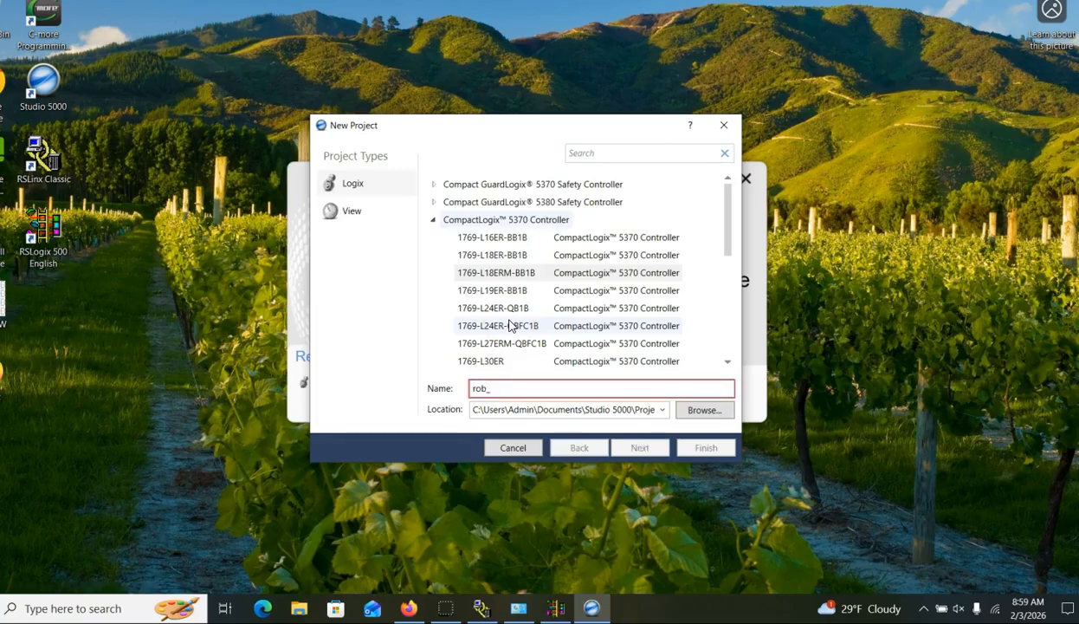
{"action": "type", "text": "1"}
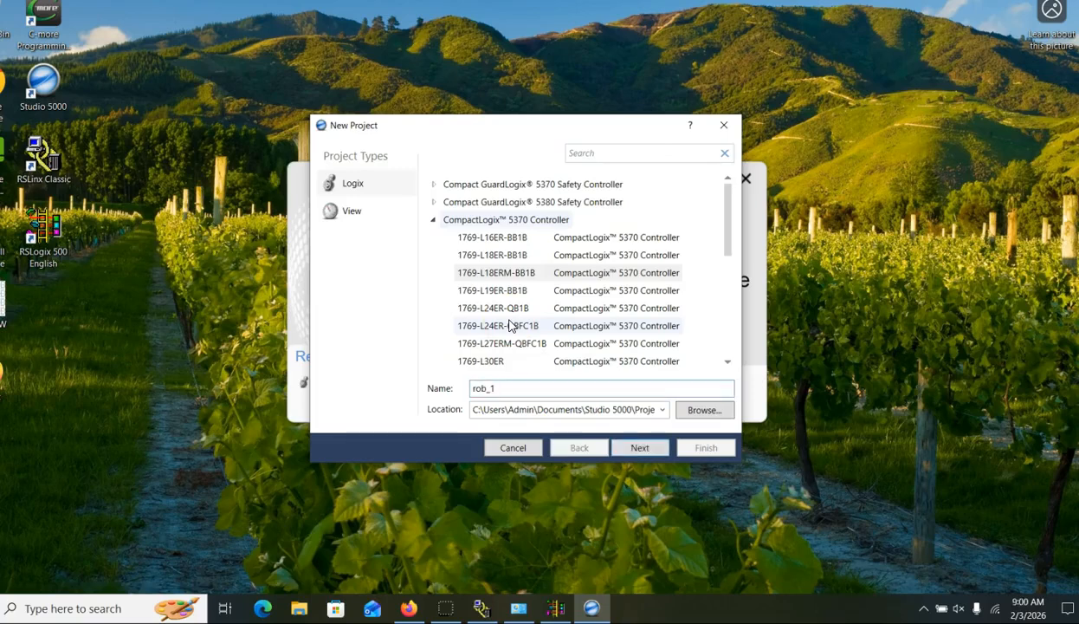
{"action": "left_click", "coordinate": [638, 449]}
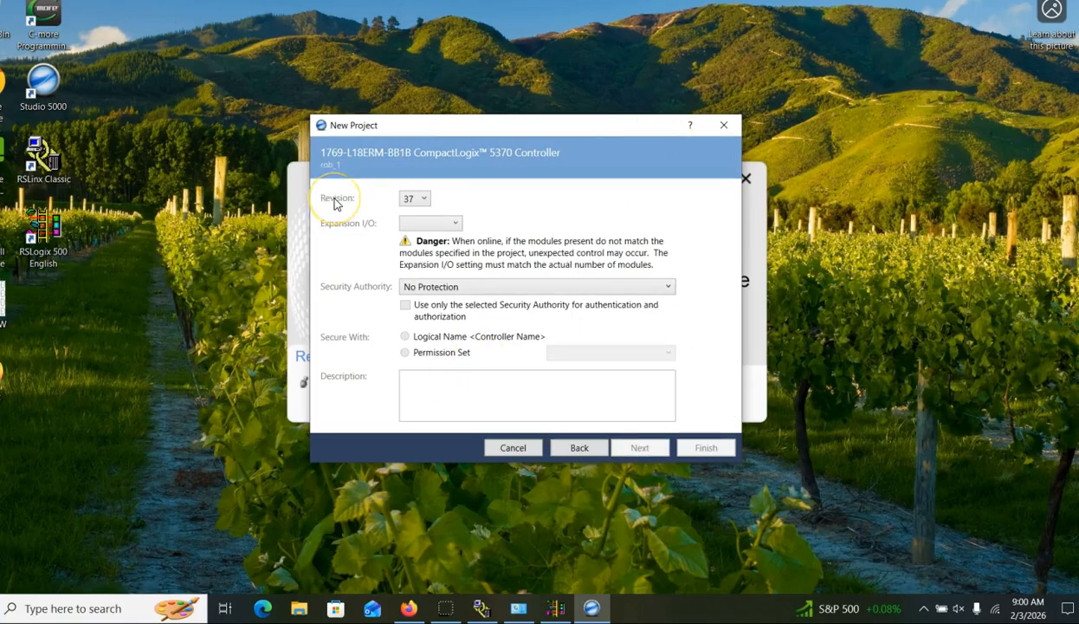
- Set the controller revision to 32 and the expansion I/O to 4 Modules, and create the project
{"action": "left_click", "coordinate": [424, 198]}
{"action": "left_click", "coordinate": [425, 201]}
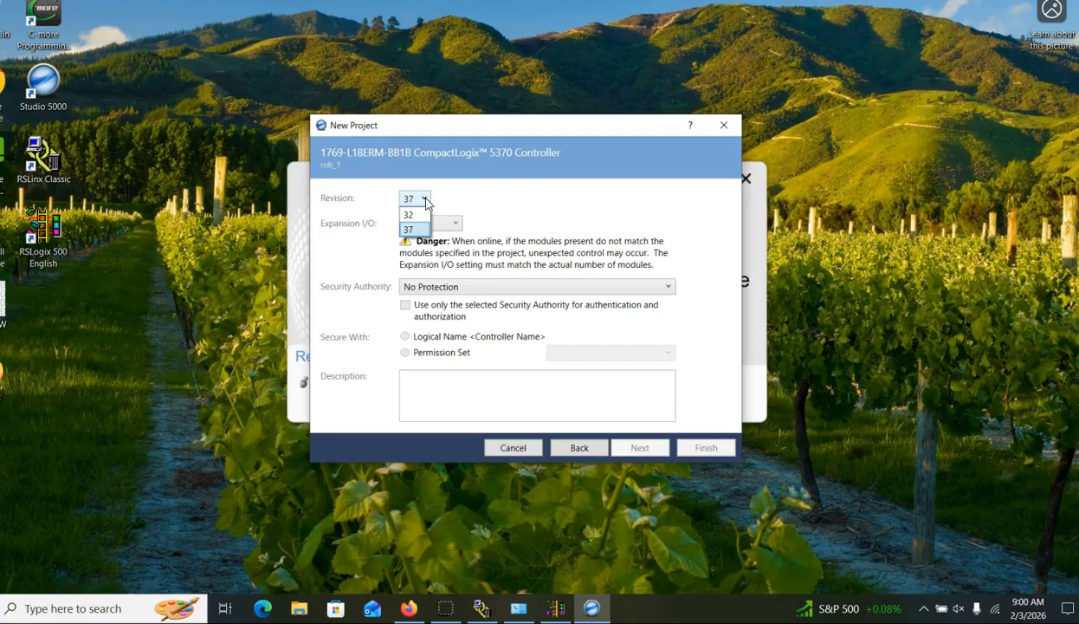
{"action": "left_click", "coordinate": [409, 215]}
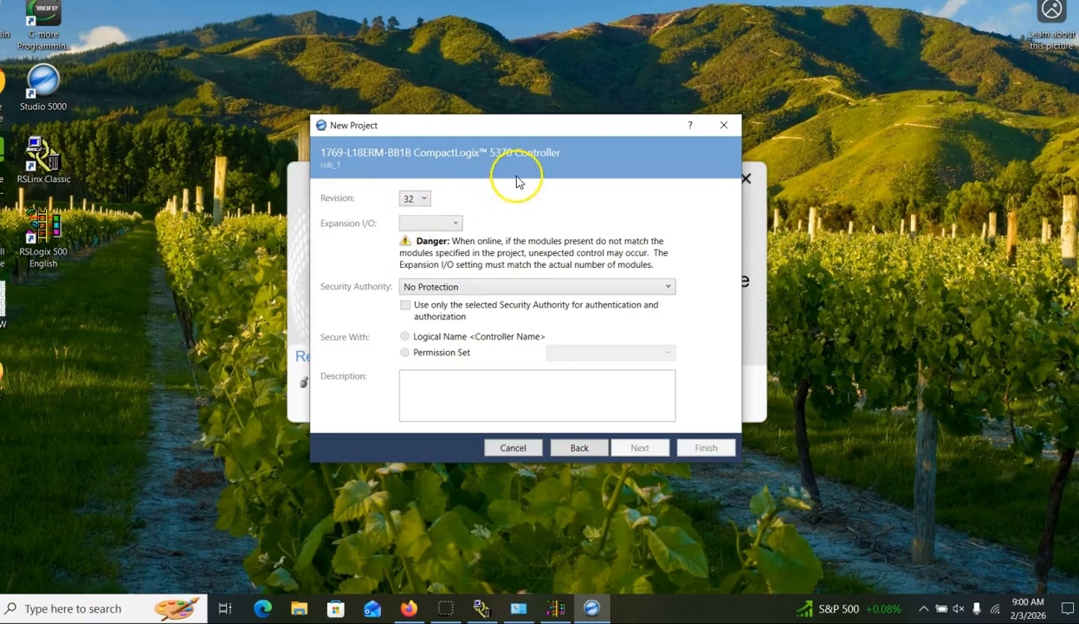
{"action": "left_click", "coordinate": [456, 227]}
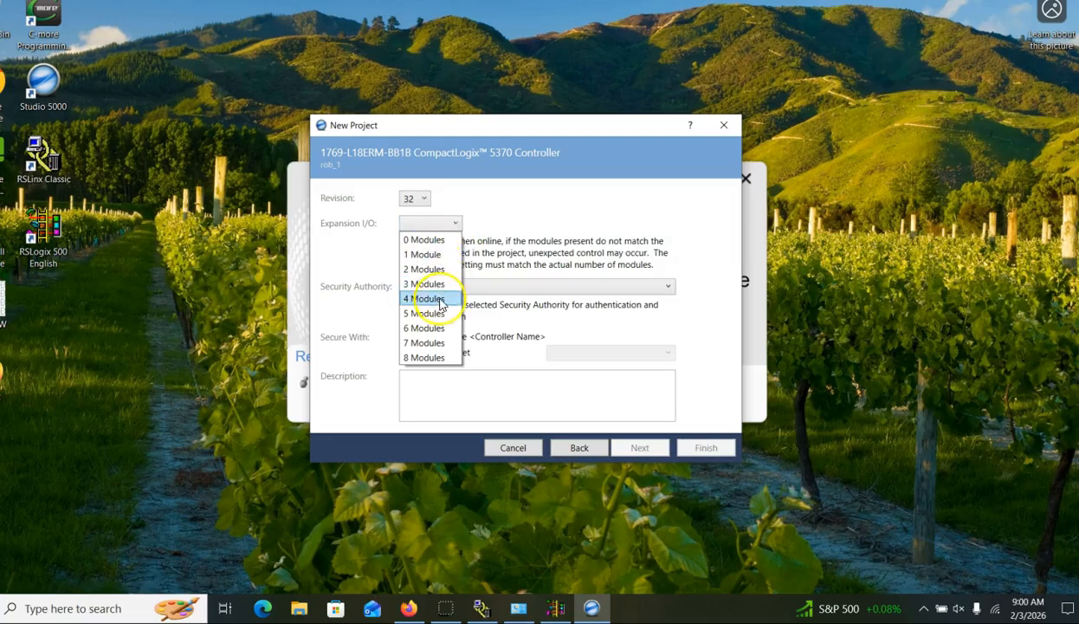
{"action": "left_click", "coordinate": [440, 303]}
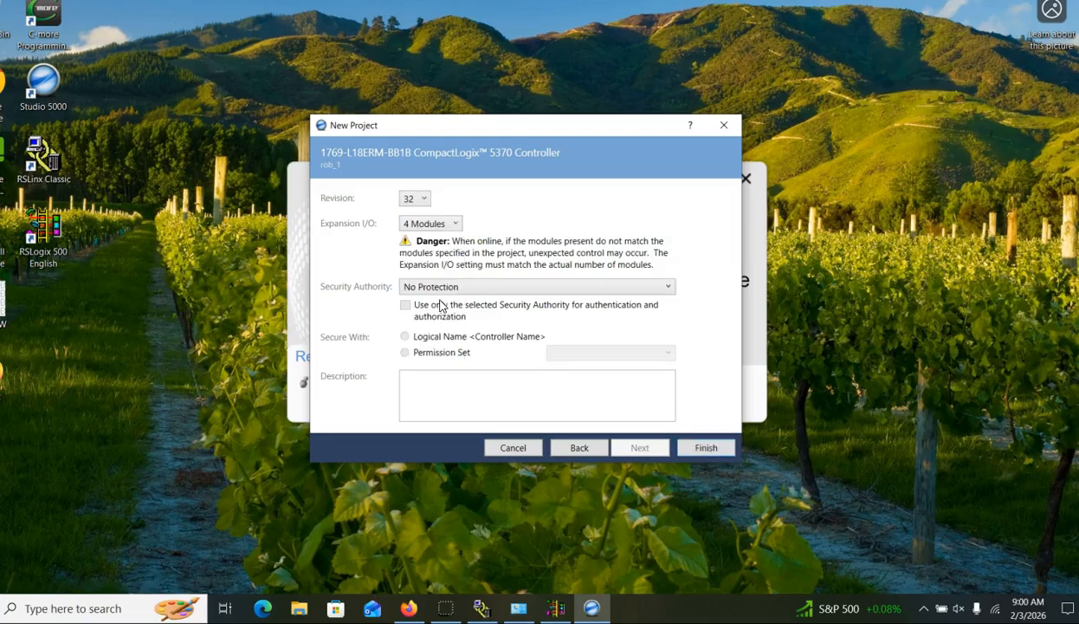
{"action": "left_click", "coordinate": [703, 448]}
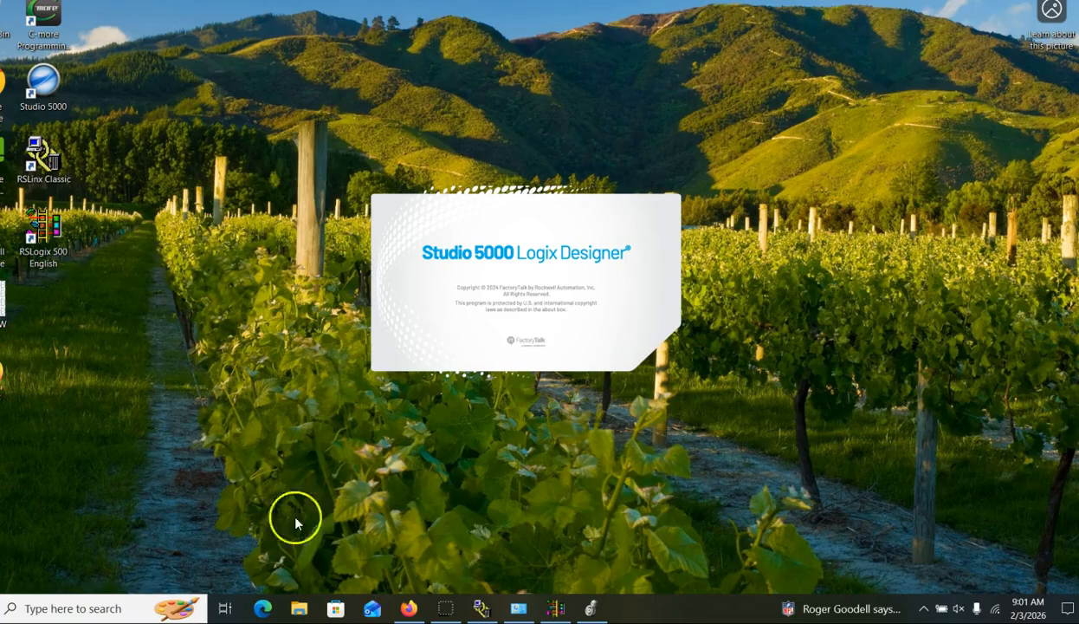
- Check the RSWho device tree in RSLinx Classic and return to the Logix Designer window
{"action": "mouse_move", "coordinate": [558, 613]}
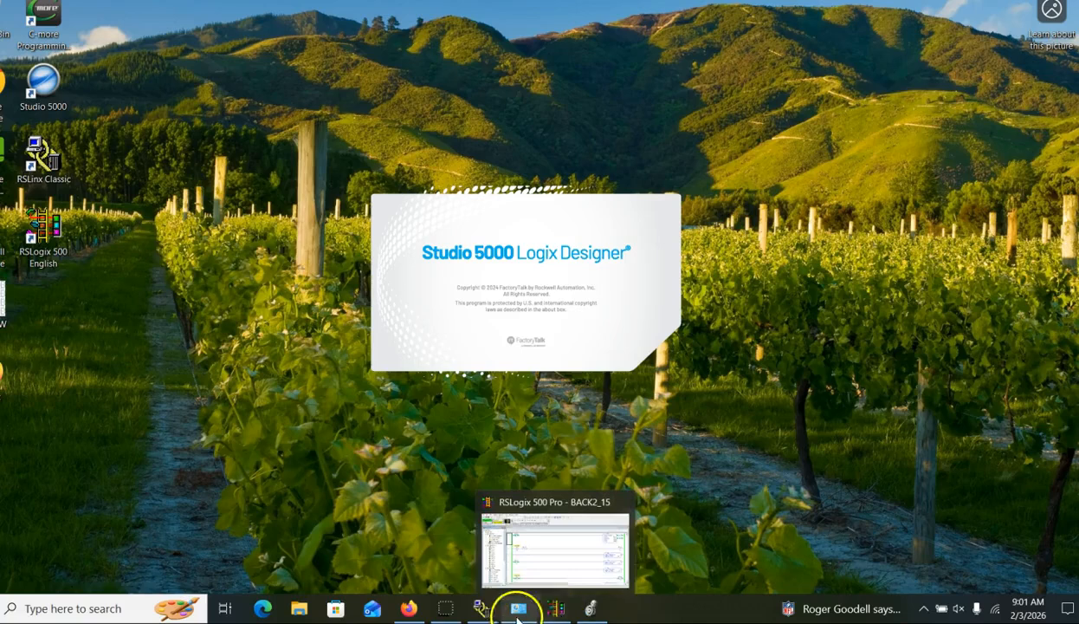
{"action": "left_click", "coordinate": [482, 609]}
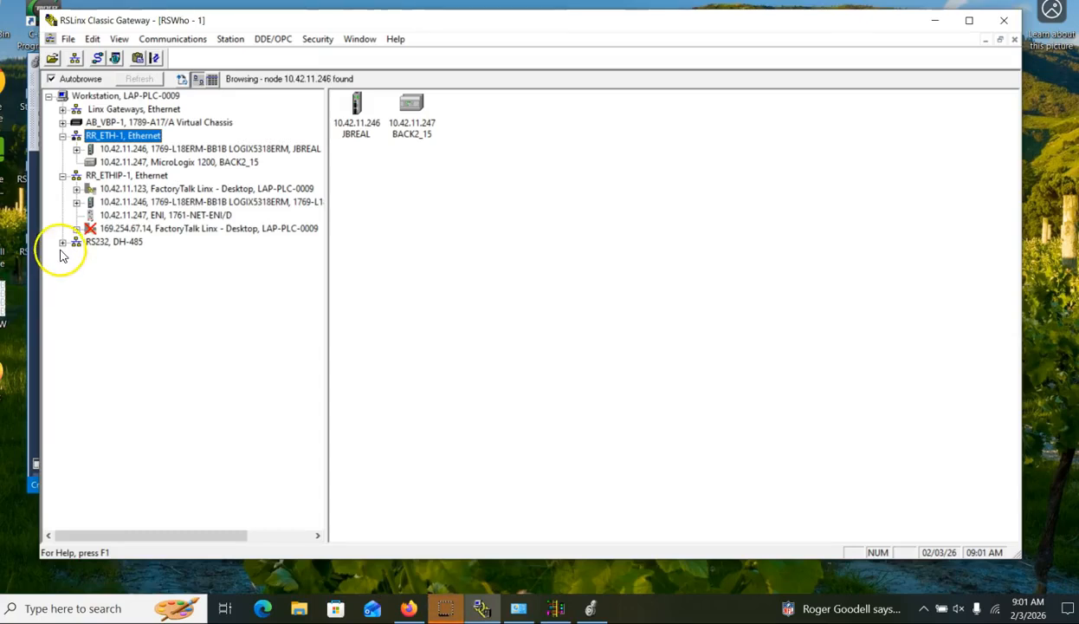
{"action": "left_click", "coordinate": [935, 20]}
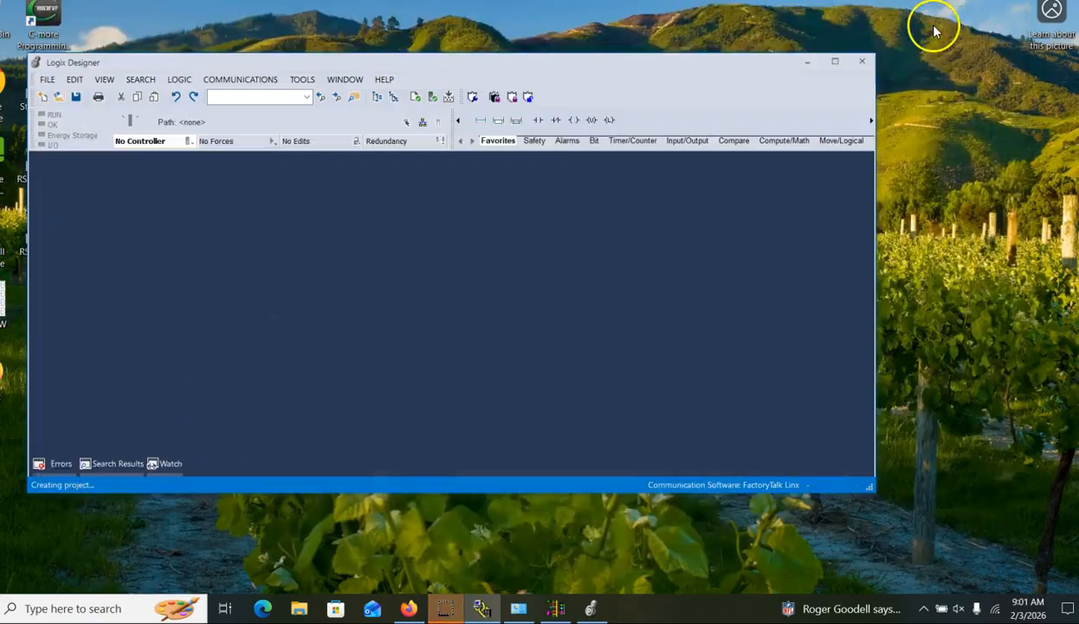
- Move and enlarge the Logix Designer window, and try to change the communication software
{"action": "left_click_drag", "start_coordinate": [578, 65], "coordinate": [578, 30]}
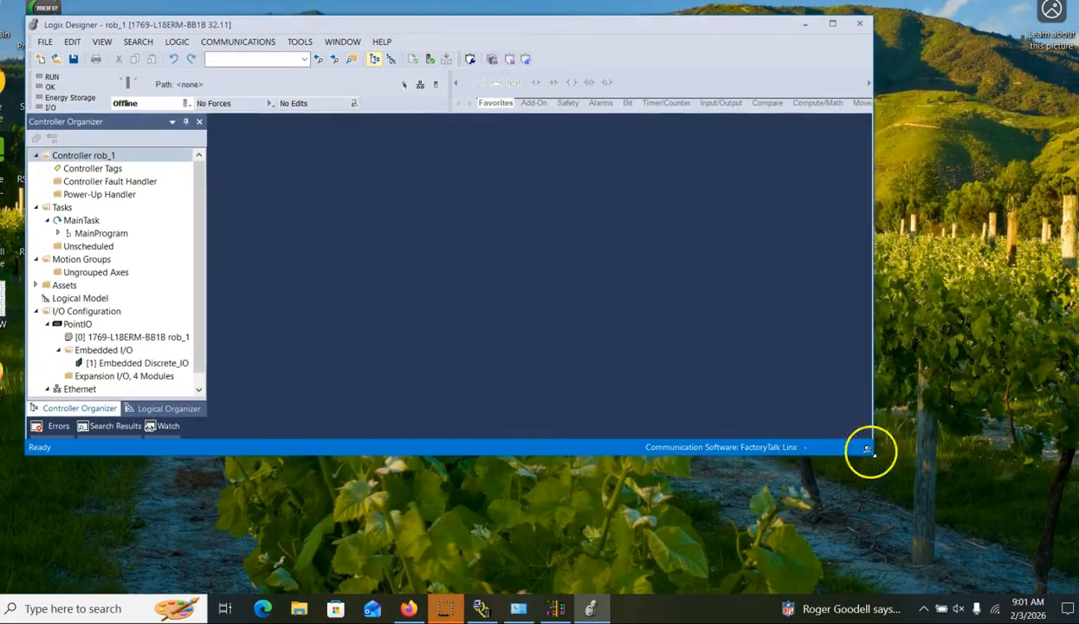
{"action": "left_click_drag", "start_coordinate": [870, 457], "coordinate": [1051, 577]}
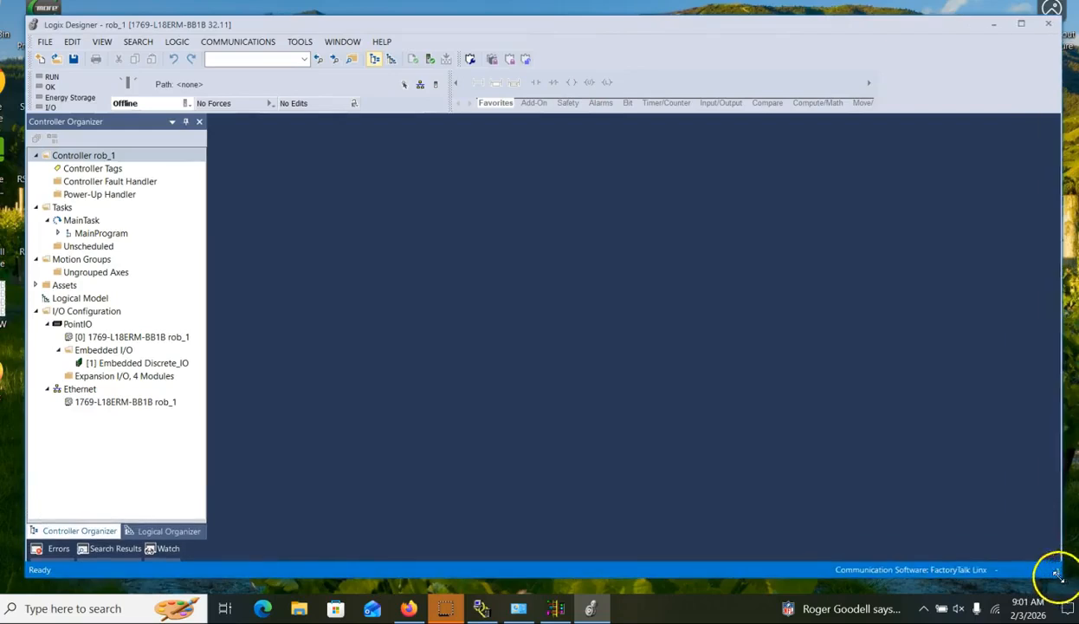
{"action": "left_click", "coordinate": [242, 43]}
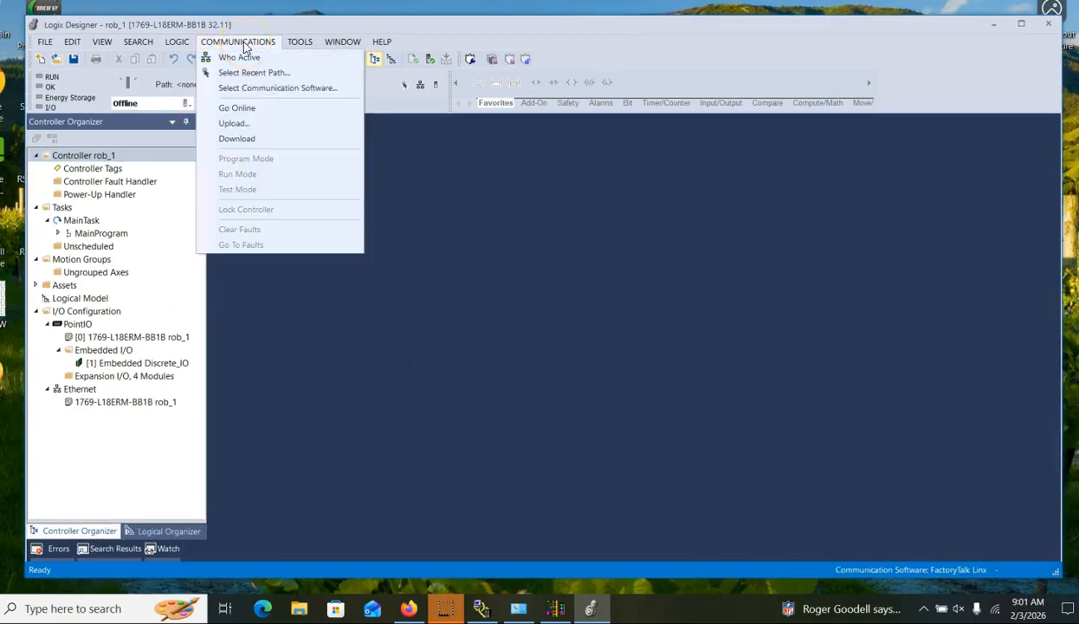
{"action": "left_click", "coordinate": [253, 88]}
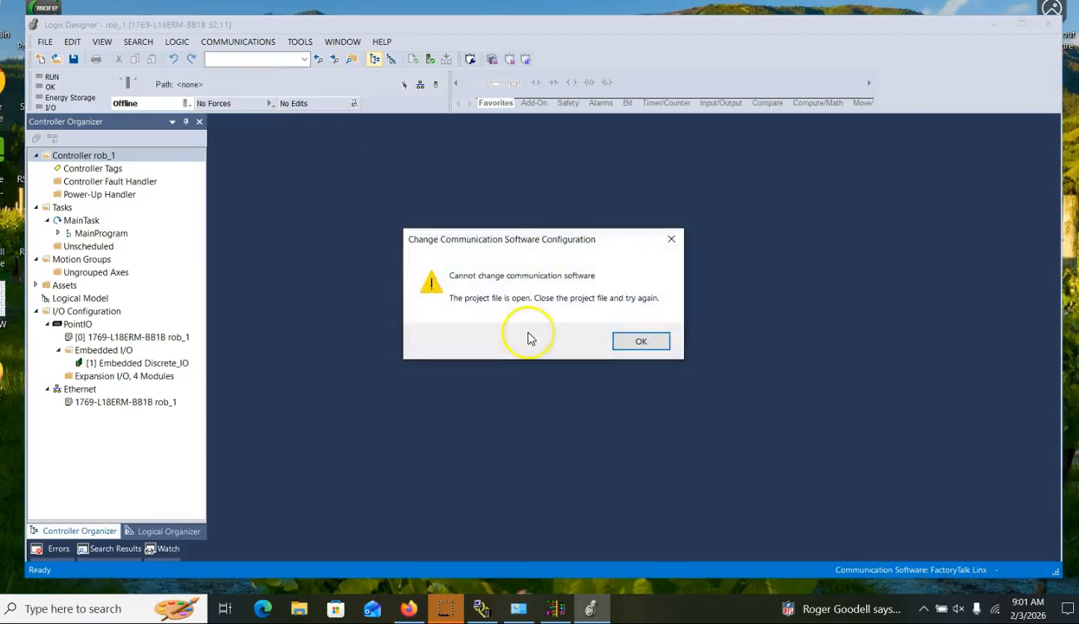
{"action": "left_click", "coordinate": [639, 343]}
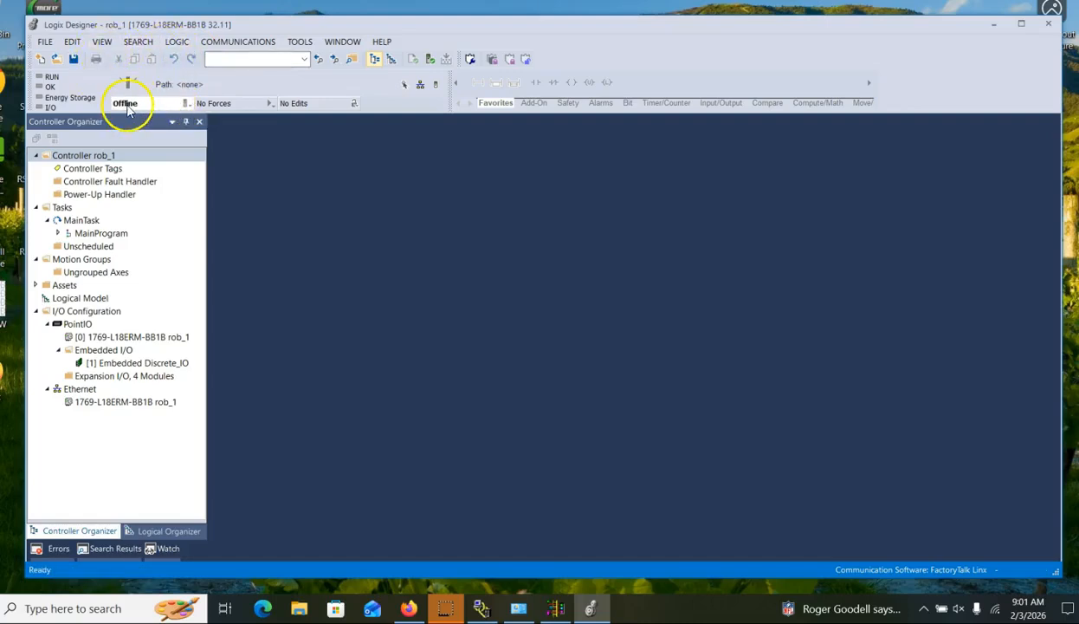
- Try to upload from the controller without a communications path set
{"action": "left_click", "coordinate": [186, 105]}
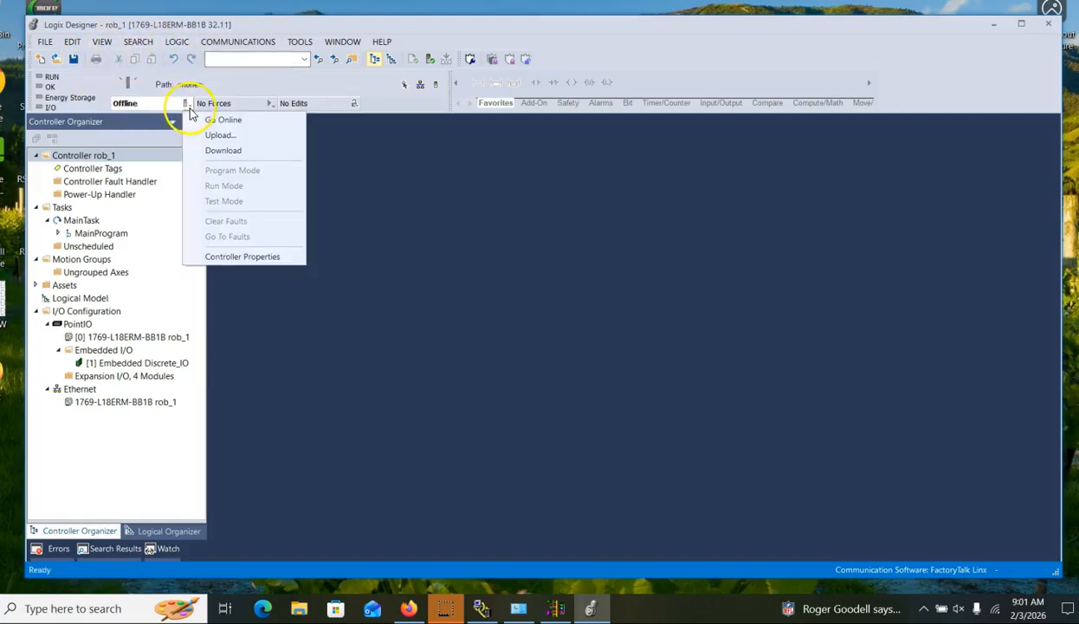
{"action": "left_click", "coordinate": [226, 137]}
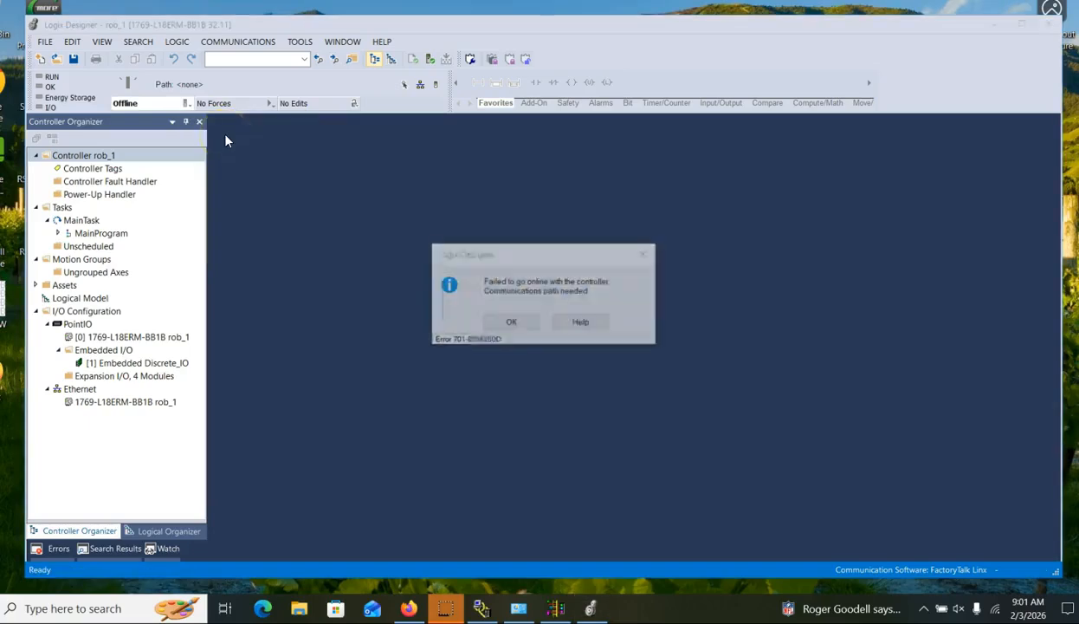
{"action": "left_click", "coordinate": [520, 330]}
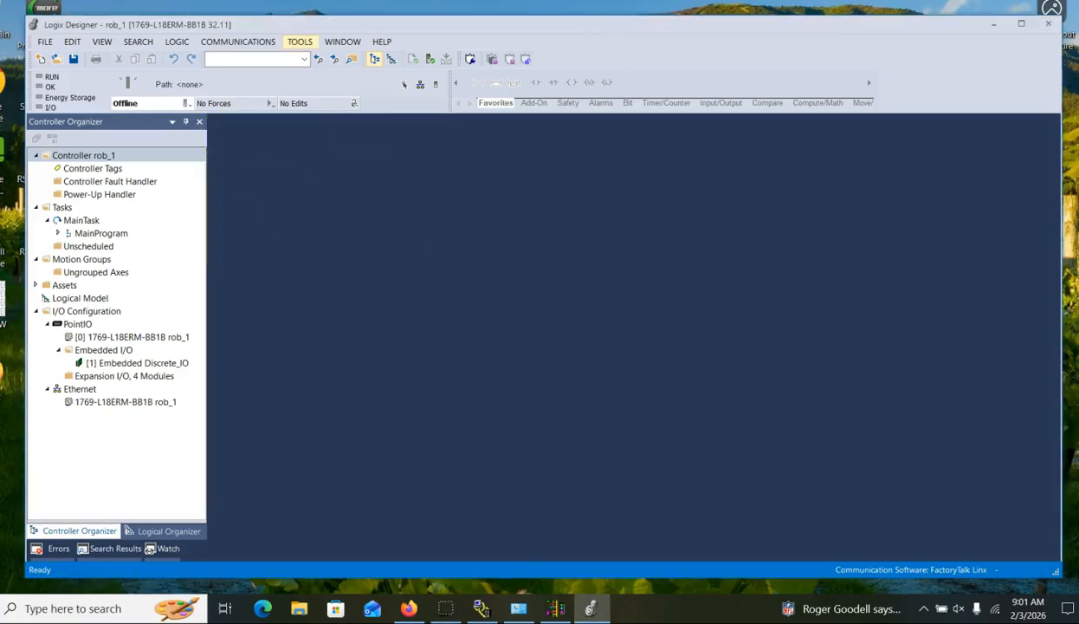
- Examine the devices under the AB_ETH-1 and AB_ETHIP-1 Ethernet drivers in Who Active for FactoryTalk Linx
{"action": "left_click", "coordinate": [221, 44]}
{"action": "left_click", "coordinate": [238, 57]}
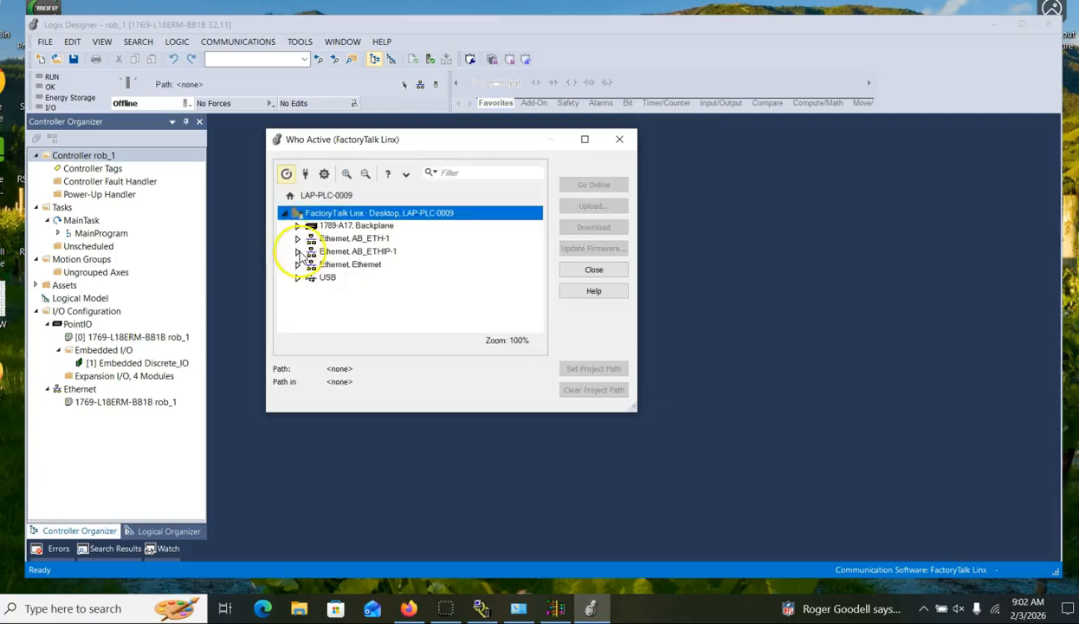
{"action": "left_click", "coordinate": [299, 242]}
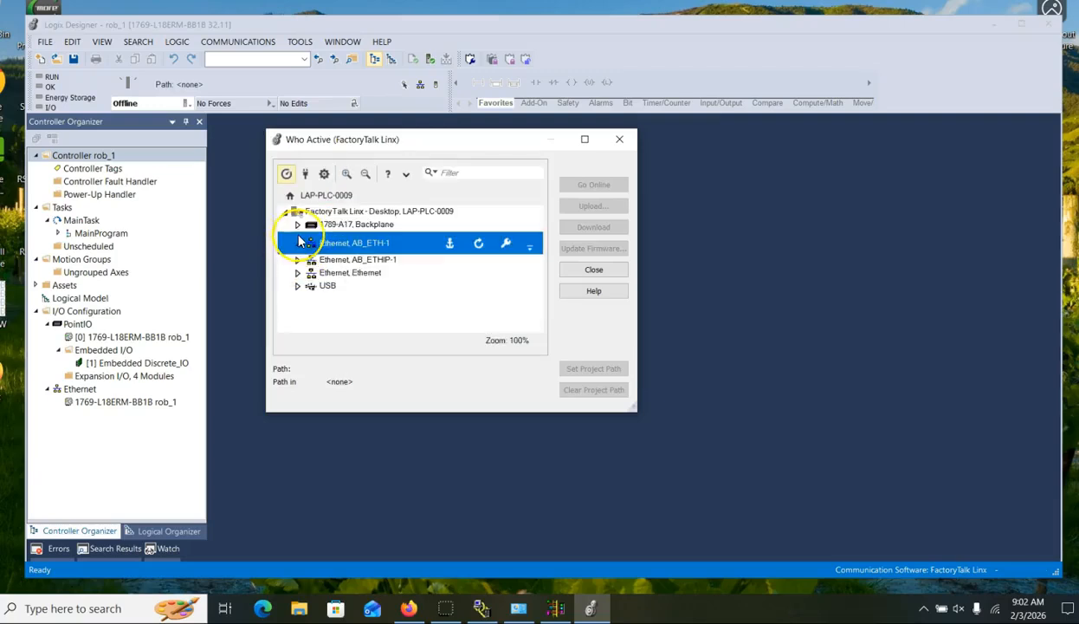
{"action": "left_click", "coordinate": [296, 242]}
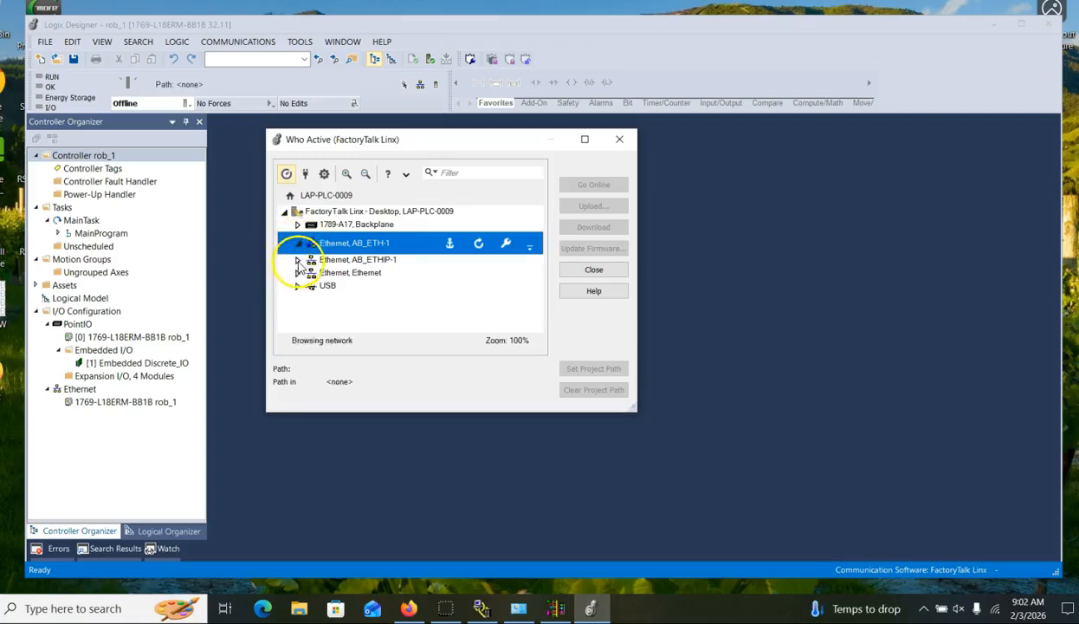
{"action": "left_click", "coordinate": [297, 262]}
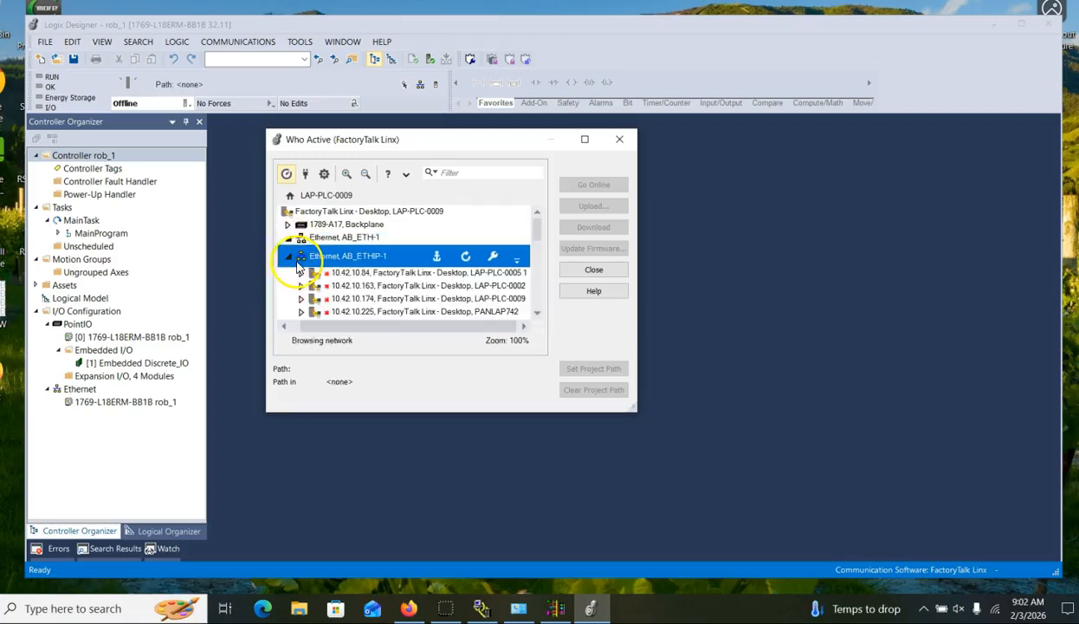
{"action": "scroll", "coordinate": [389, 261], "scroll_direction": "down", "scroll_amount": 2}
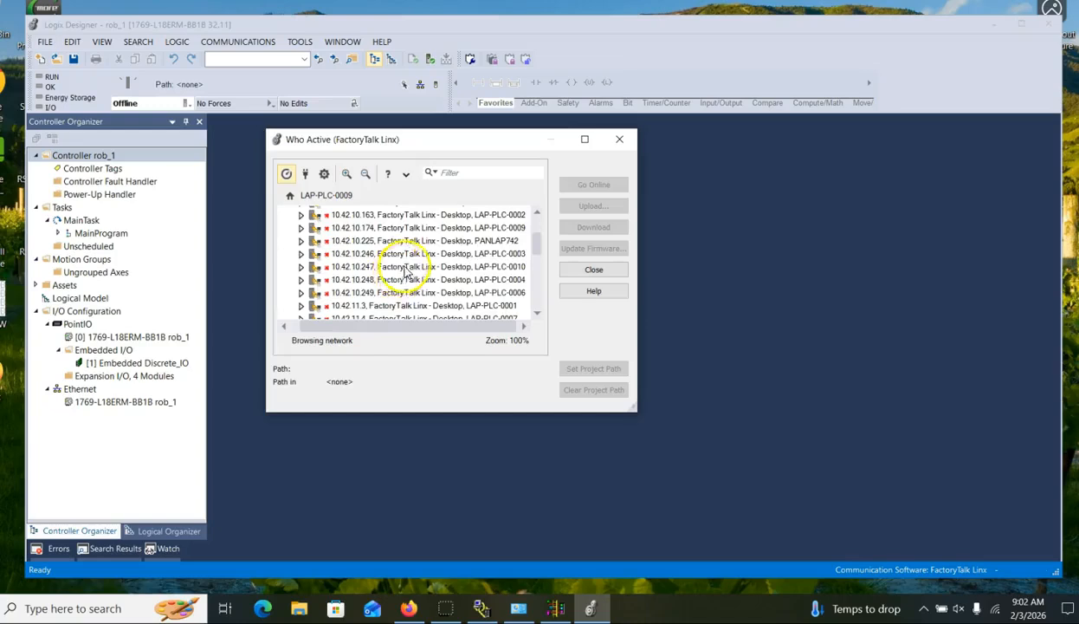
{"action": "scroll", "coordinate": [407, 268], "scroll_direction": "up", "scroll_amount": 2}
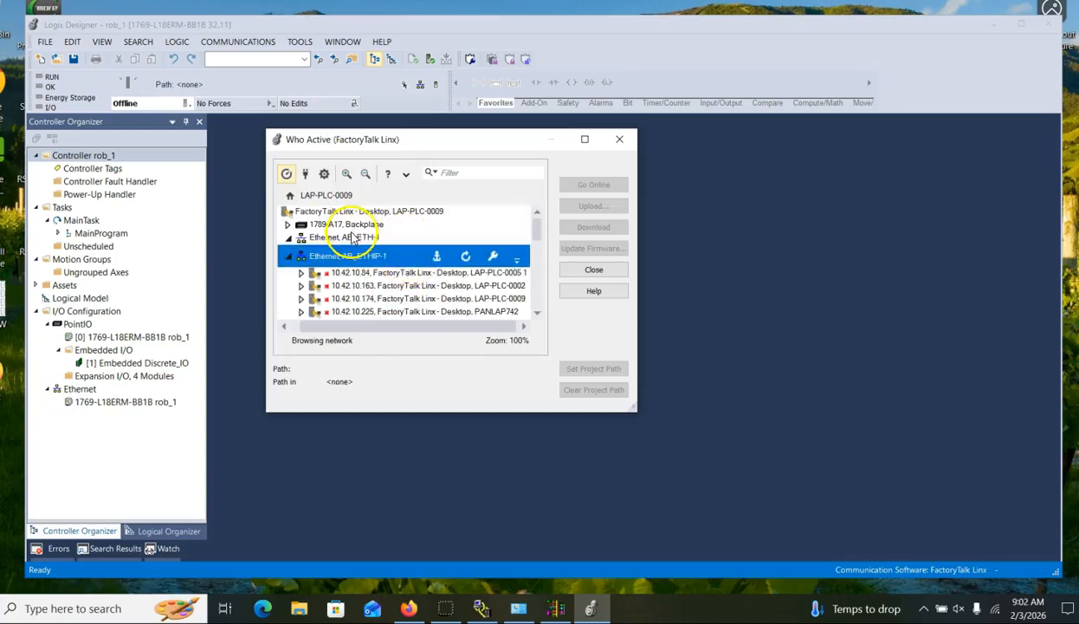
{"action": "left_click", "coordinate": [294, 239]}
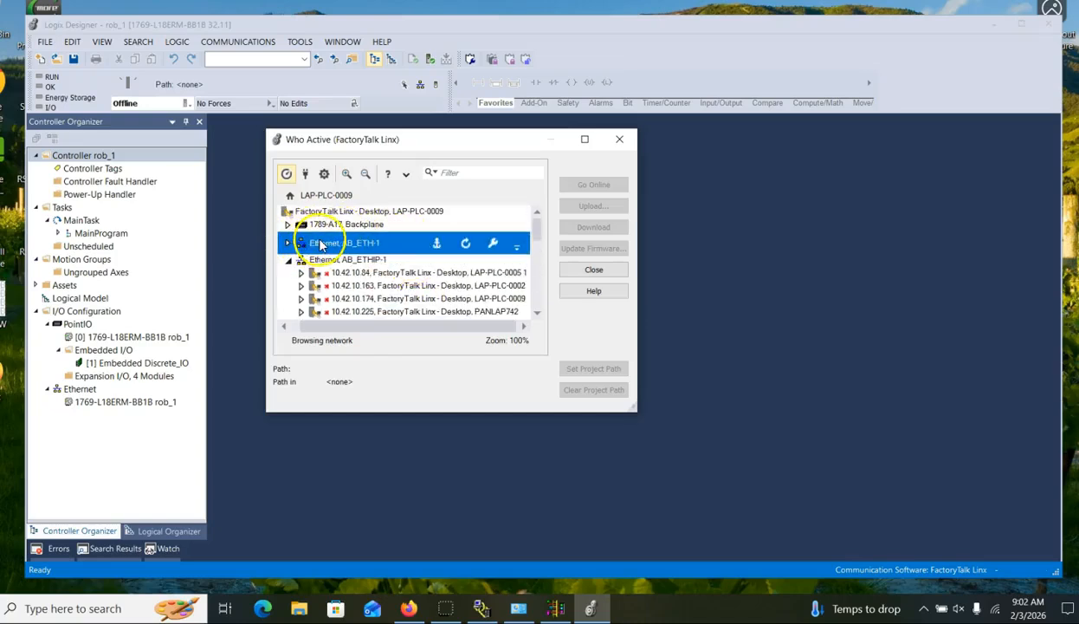
{"action": "scroll", "coordinate": [387, 253], "scroll_direction": "down", "scroll_amount": 1}
{"action": "scroll", "coordinate": [374, 251], "scroll_direction": "down", "scroll_amount": 1}
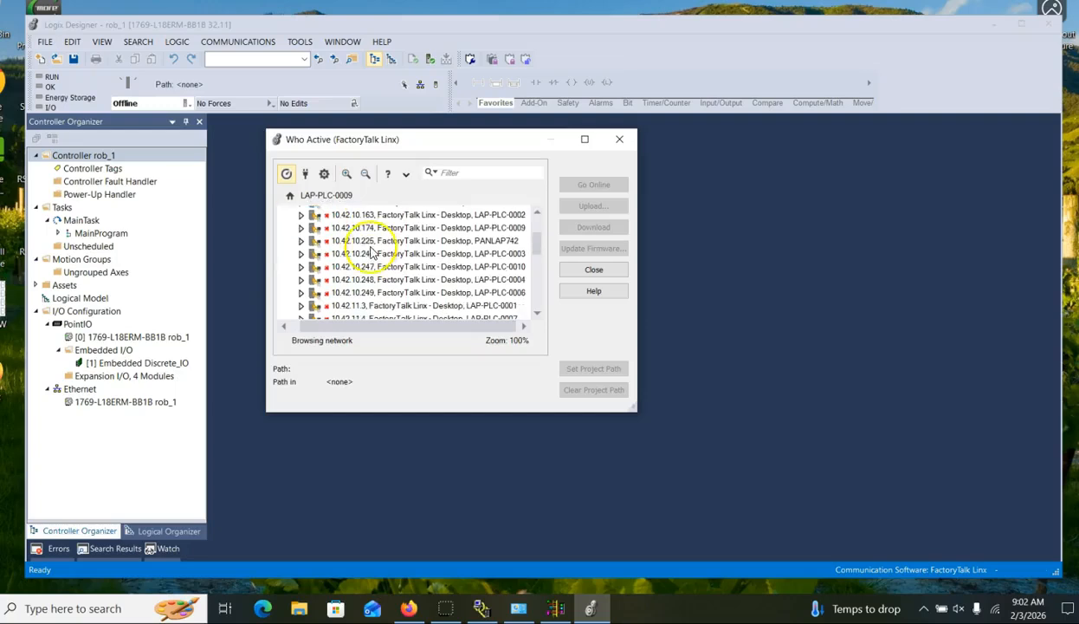
{"action": "scroll", "coordinate": [374, 251], "scroll_direction": "down", "scroll_amount": 1}
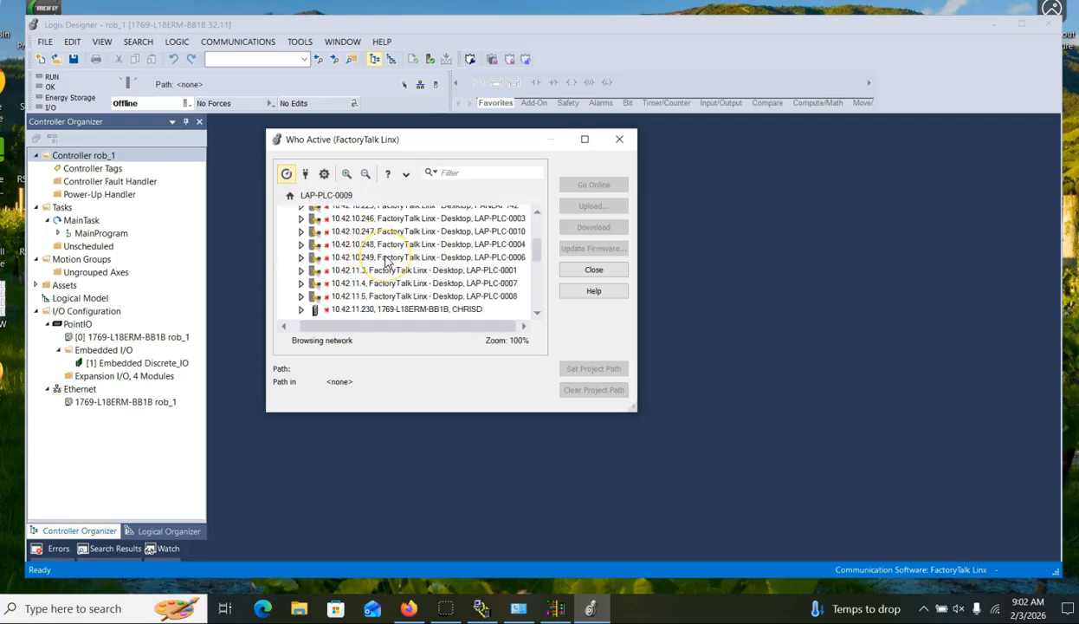
{"action": "scroll", "coordinate": [389, 261], "scroll_direction": "down", "scroll_amount": 4}
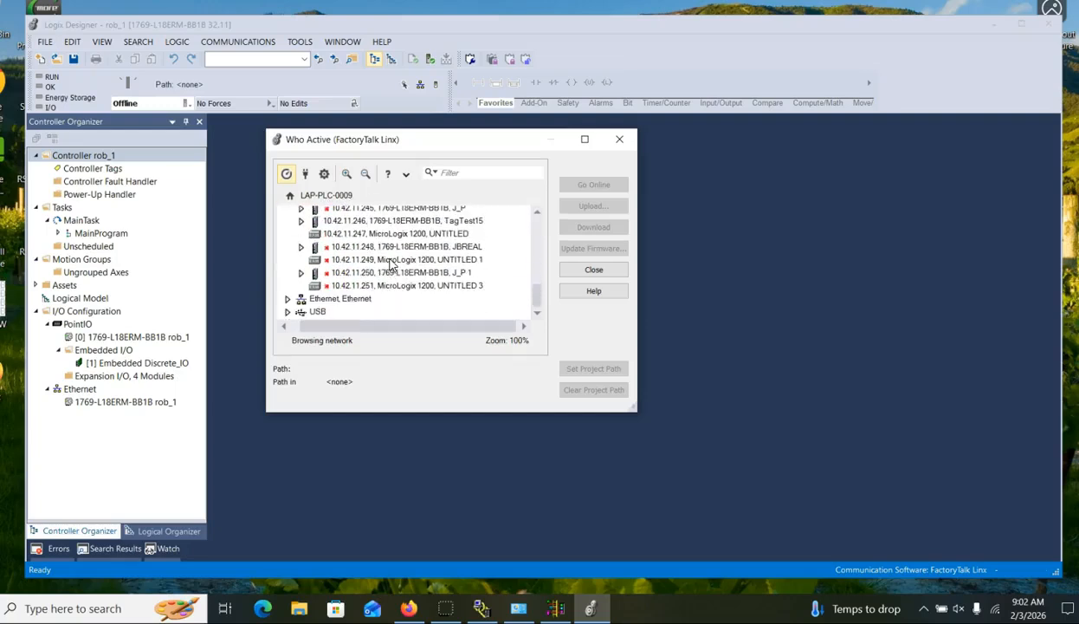
{"action": "left_click", "coordinate": [619, 140]}
- Try to change the communication software again while the rob_1 project is open
{"action": "left_click", "coordinate": [255, 45]}
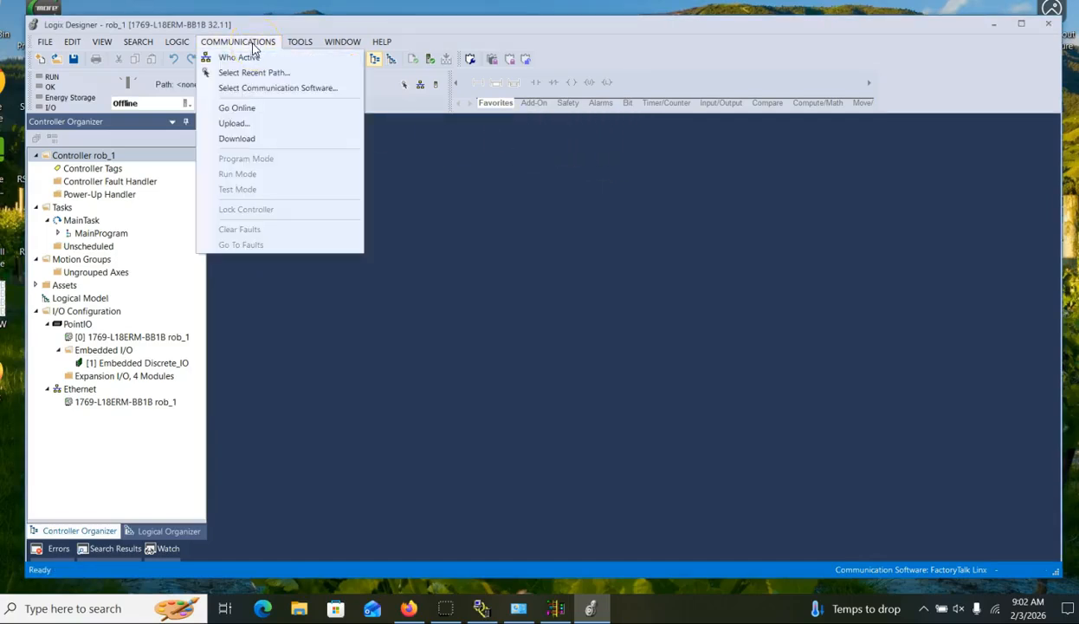
{"action": "left_click", "coordinate": [243, 87]}
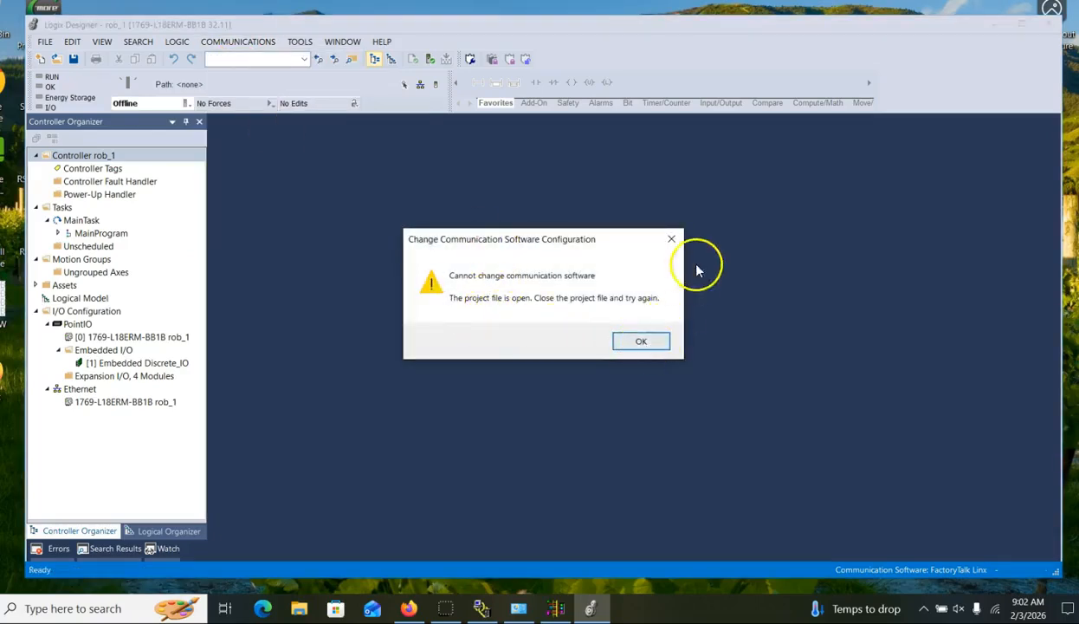
{"action": "left_click", "coordinate": [671, 239]}
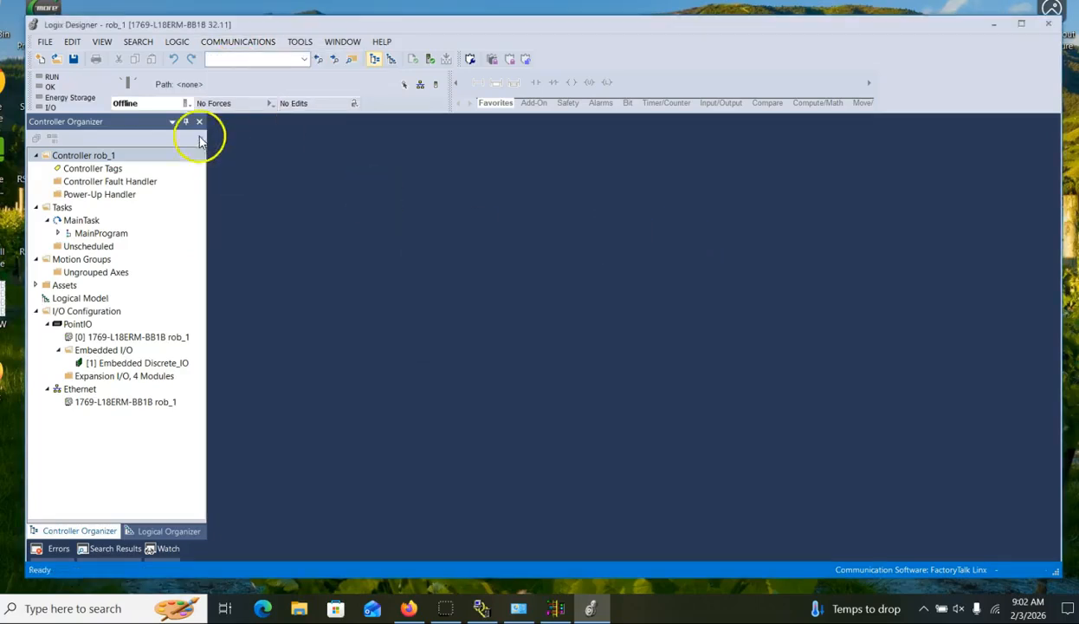
- Close the Controller Organizer and the rob_1 project file
{"action": "left_click", "coordinate": [45, 42]}
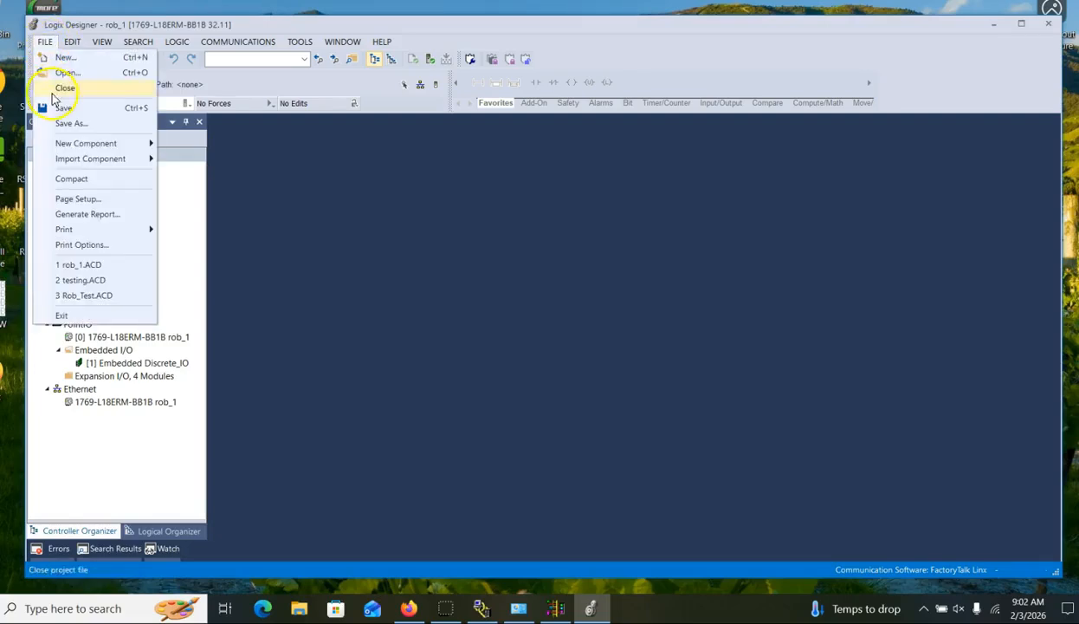
{"action": "left_click", "coordinate": [284, 216]}
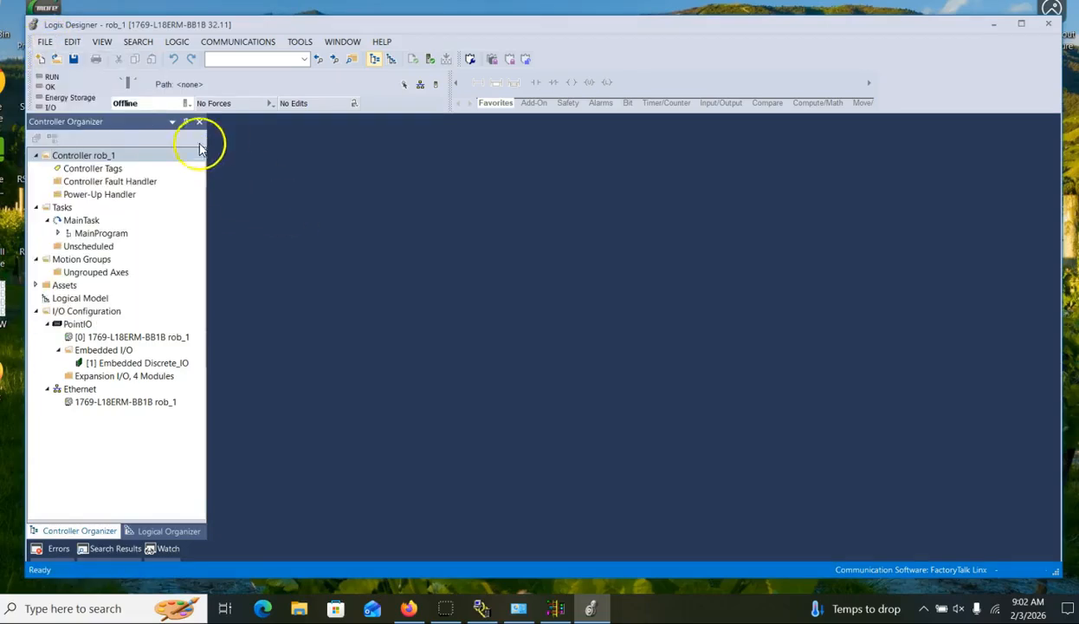
{"action": "left_click", "coordinate": [199, 122]}
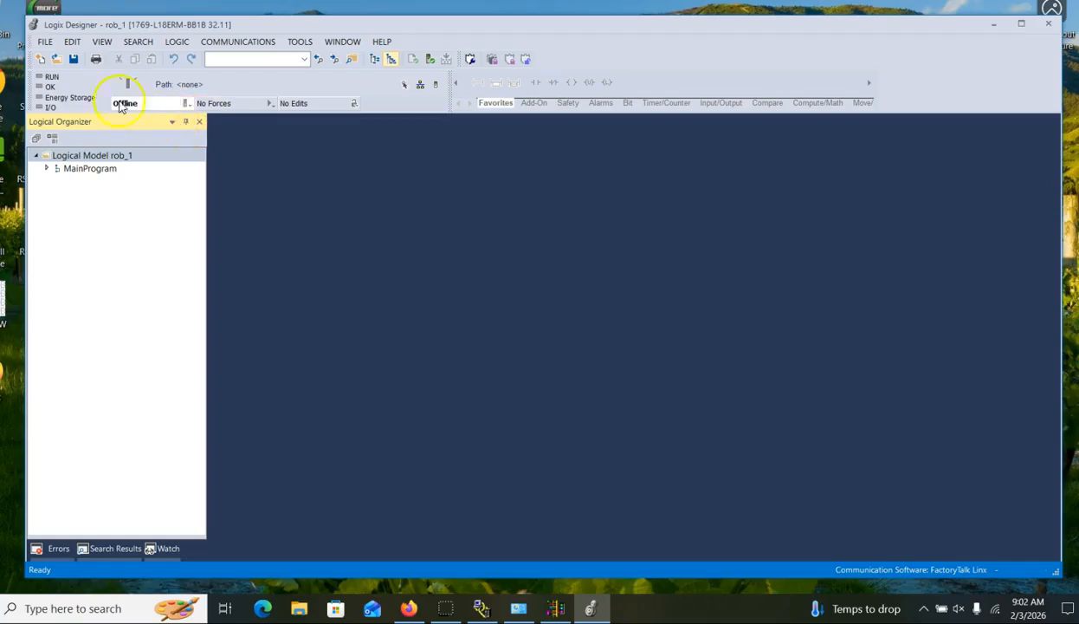
{"action": "left_click", "coordinate": [44, 44]}
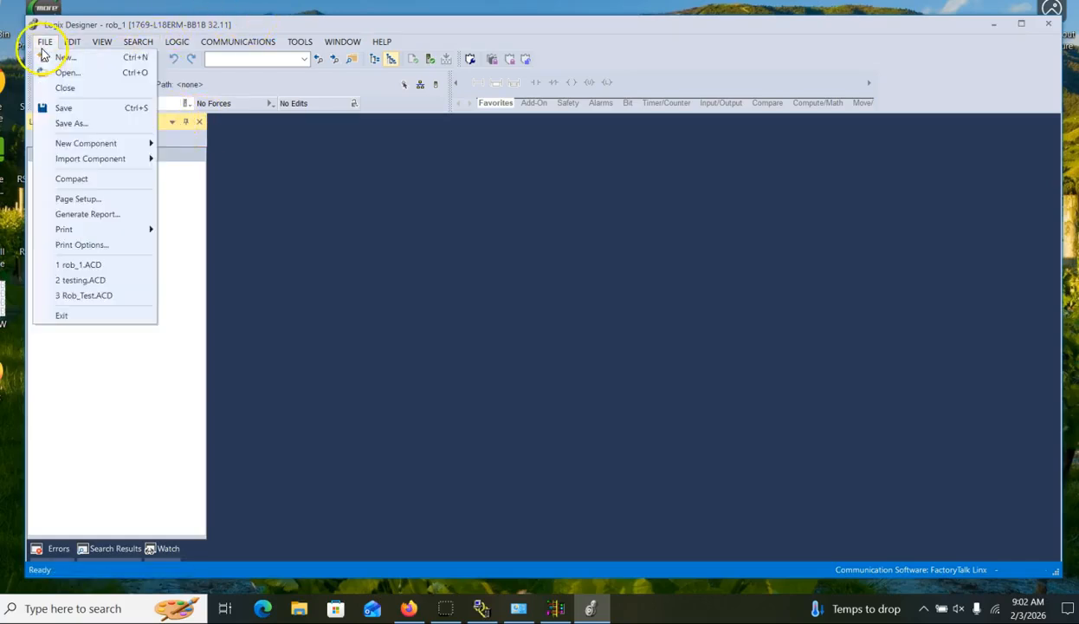
{"action": "left_click", "coordinate": [65, 87]}
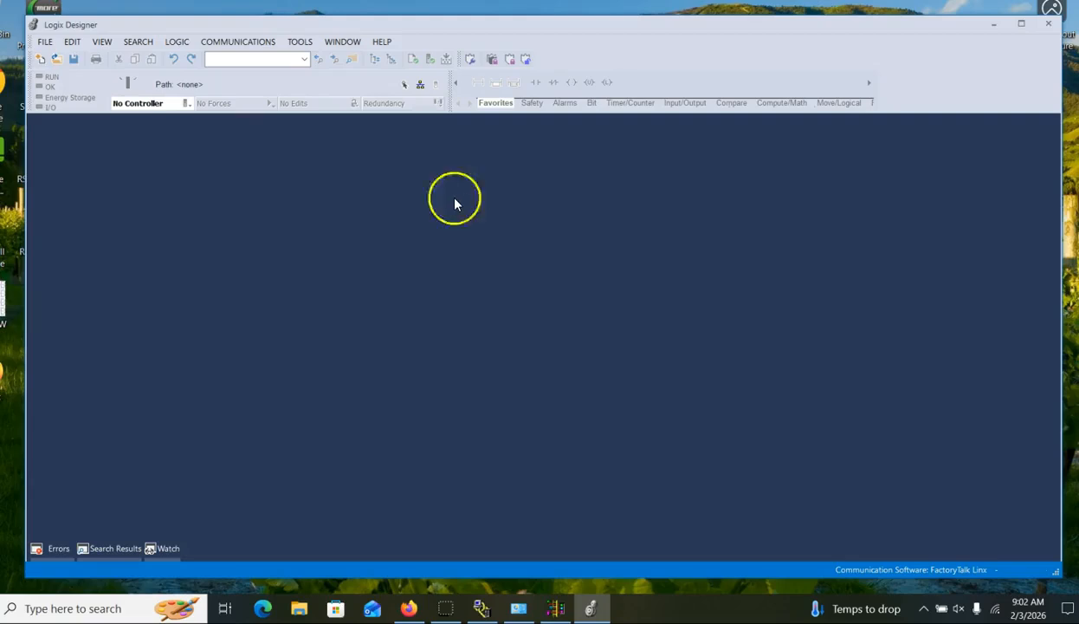
- Set the communication software to RSLinx Classic
{"action": "left_click", "coordinate": [242, 43]}
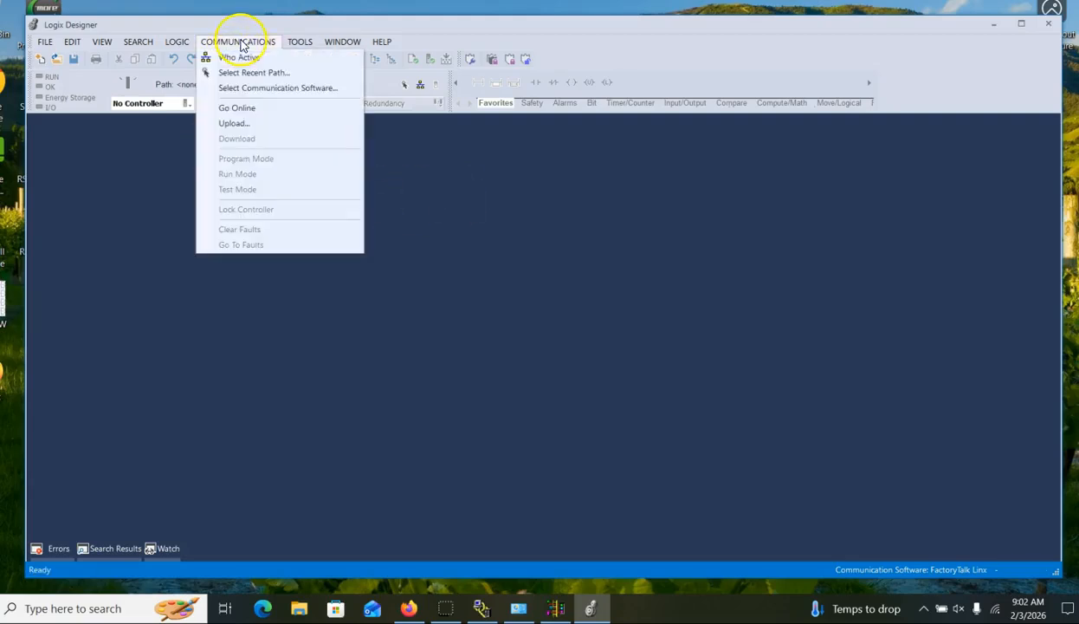
{"action": "left_click", "coordinate": [262, 92]}
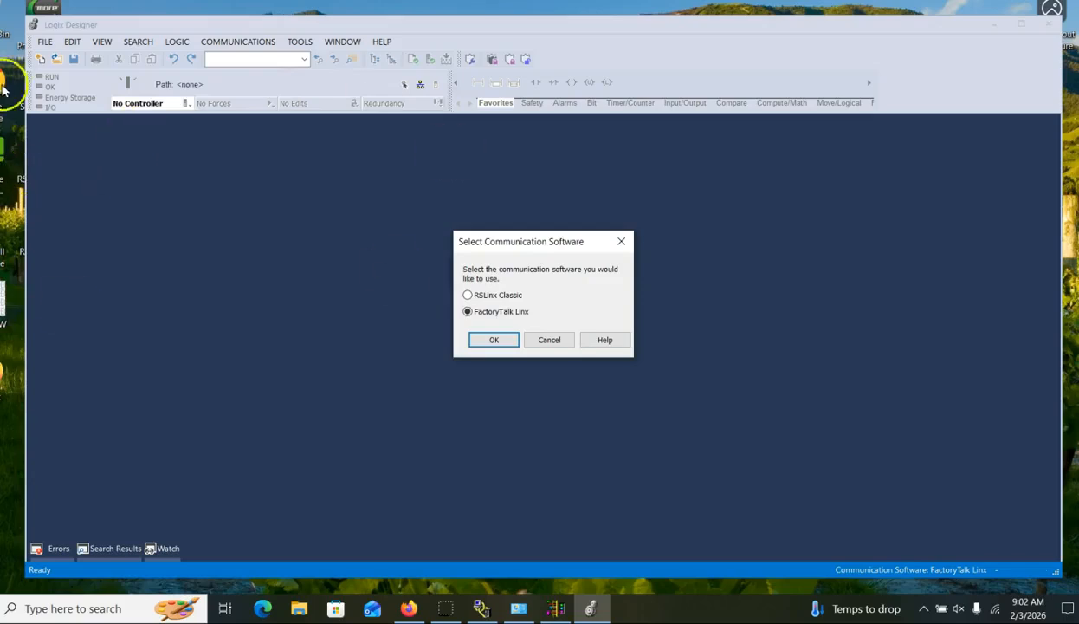
{"action": "left_click", "coordinate": [474, 299]}
{"action": "left_click", "coordinate": [494, 341]}
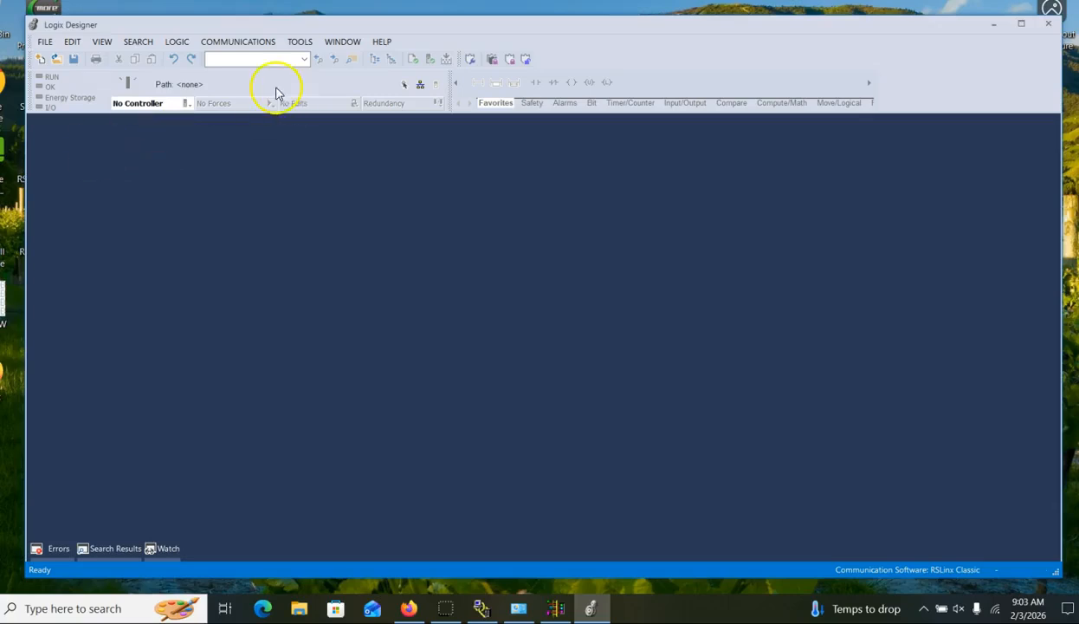
- Start an upload from the 1769-L18ERM controller at 10.42.11.246 under the RR_ETH-1 Ethernet driver in Who Active
{"action": "left_click", "coordinate": [247, 43]}
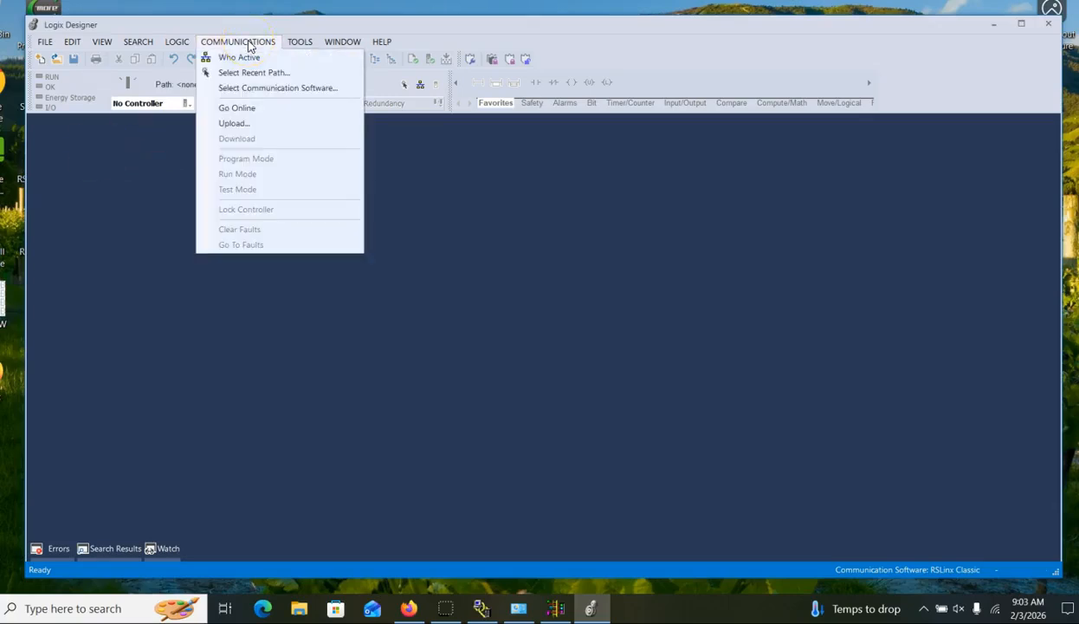
{"action": "left_click", "coordinate": [229, 57]}
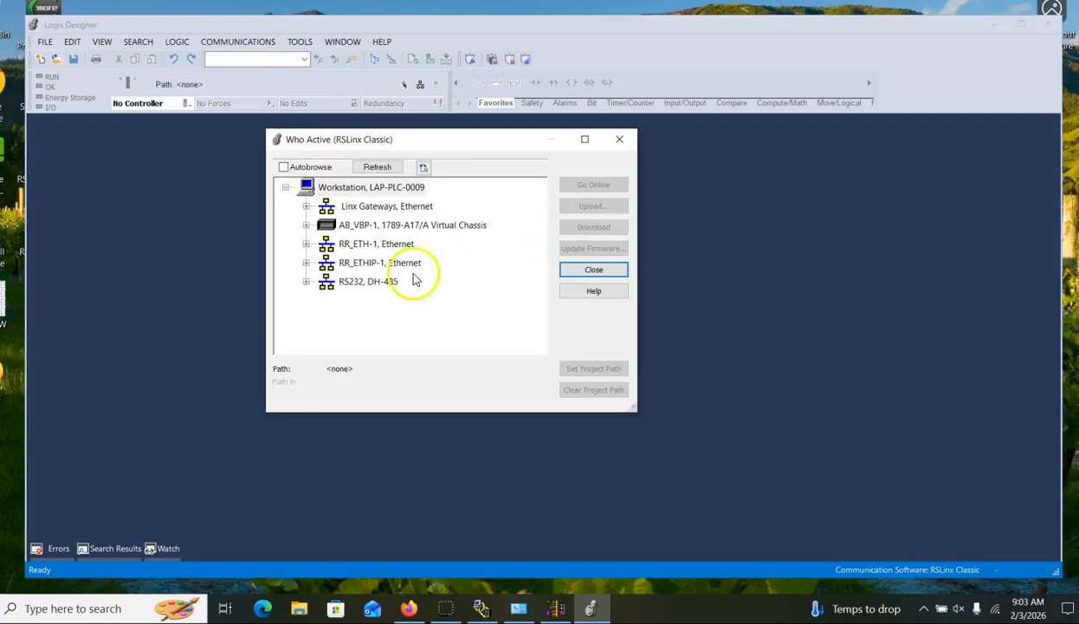
{"action": "left_click", "coordinate": [307, 245]}
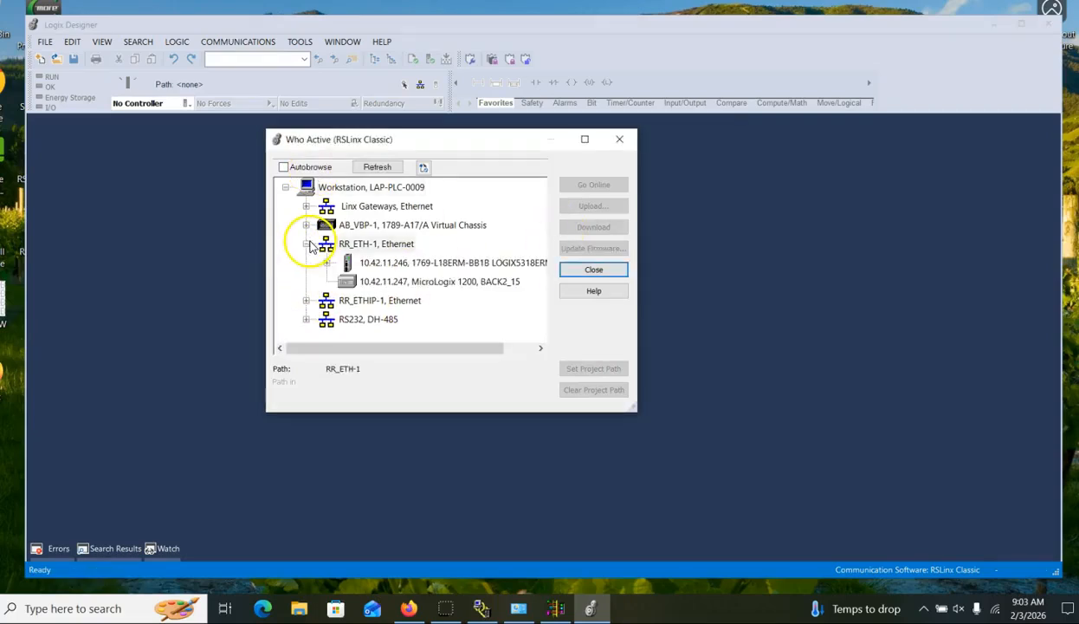
{"action": "left_click", "coordinate": [421, 262]}
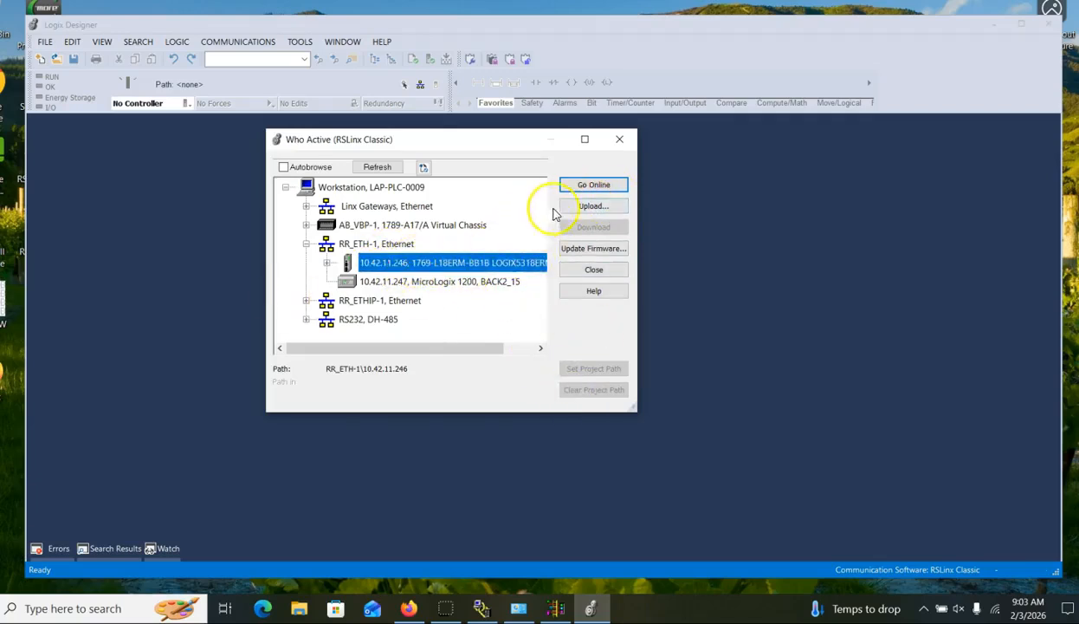
{"action": "left_click", "coordinate": [605, 208]}
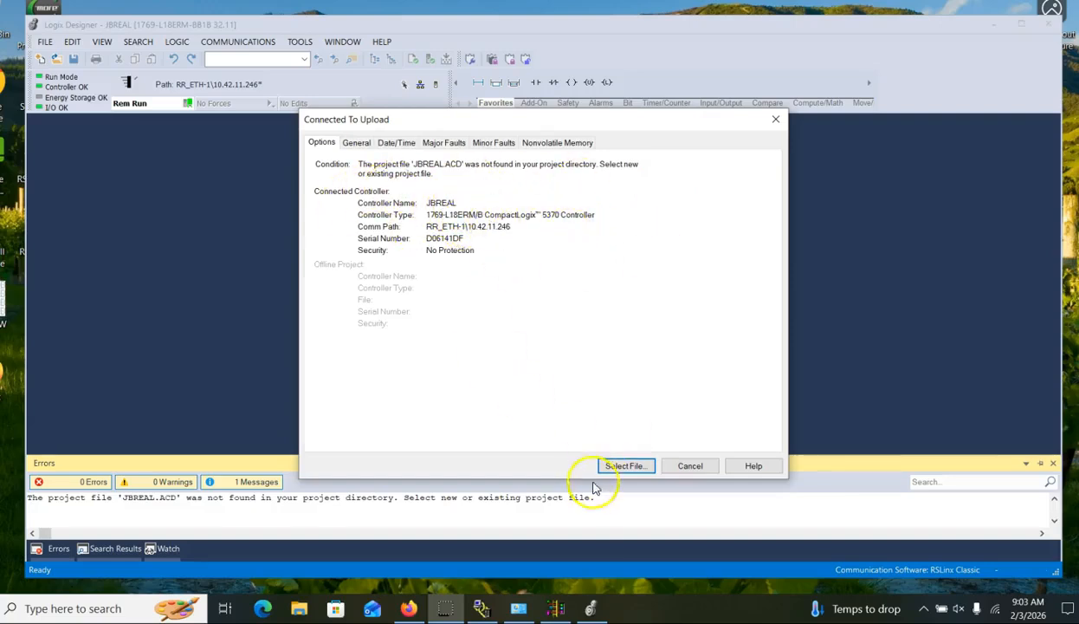
- Create the new project file JBREAL in the Projects folder and upload the controller's program into it
{"action": "left_click", "coordinate": [620, 467]}
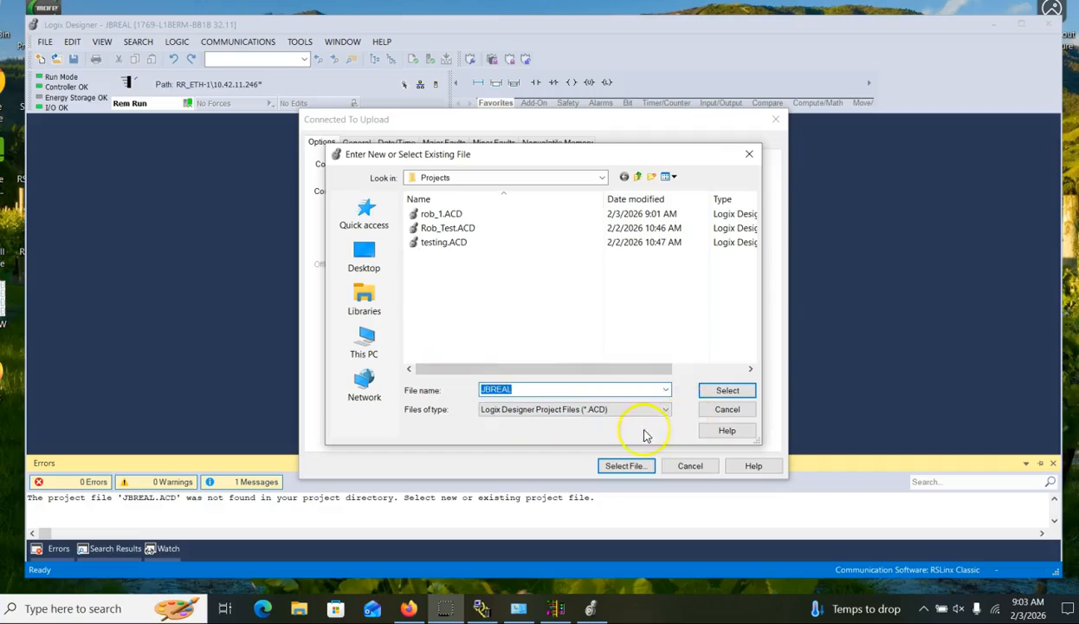
{"action": "left_click", "coordinate": [736, 392]}
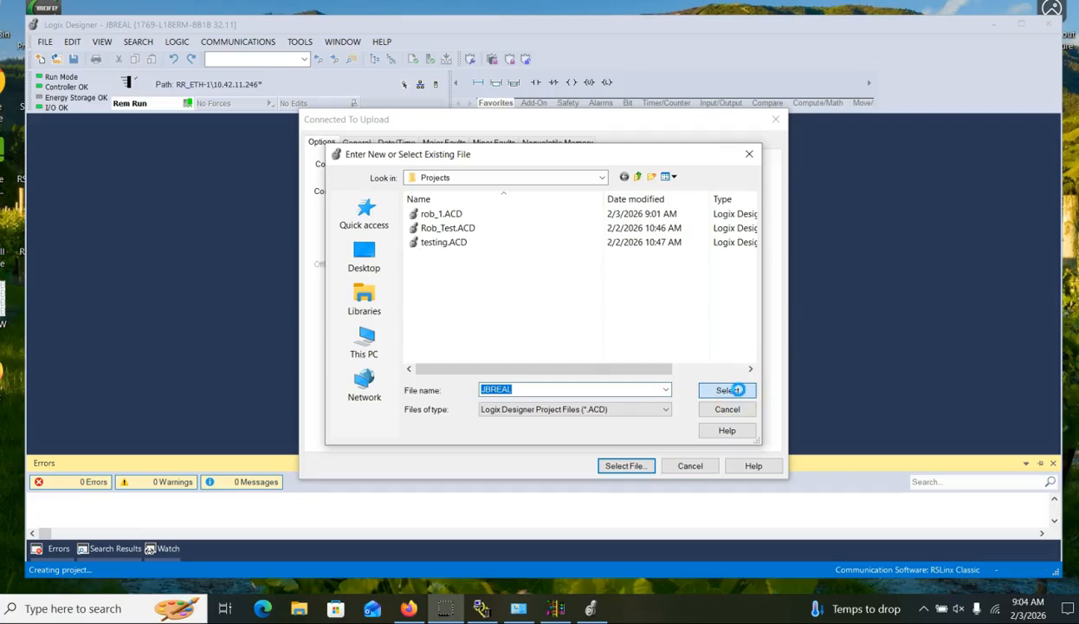
{"action": "left_click", "coordinate": [737, 389]}
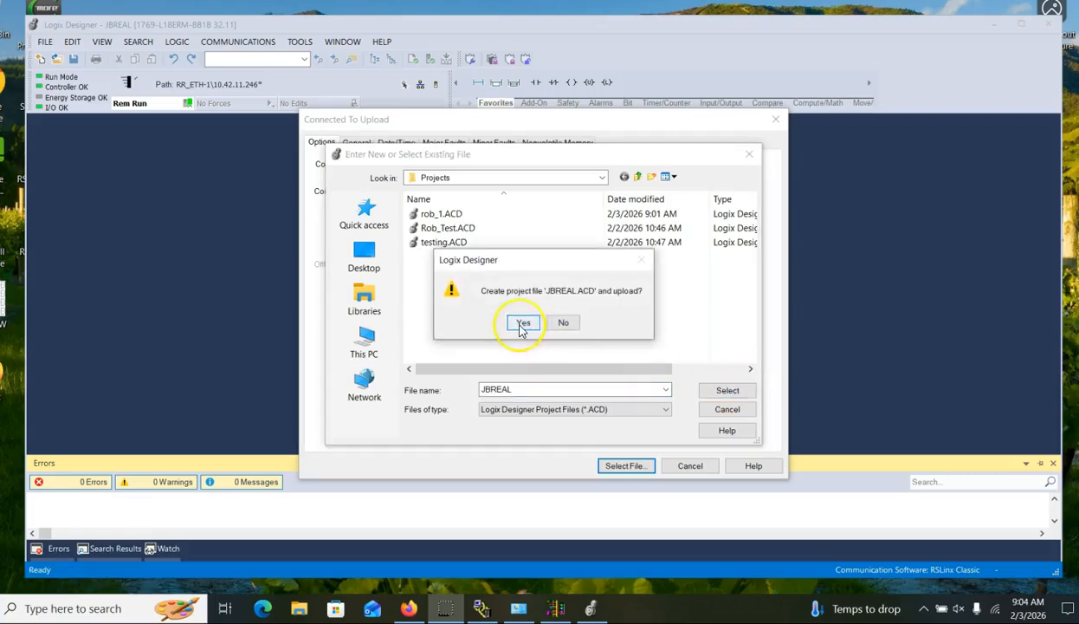
{"action": "left_click", "coordinate": [523, 322]}
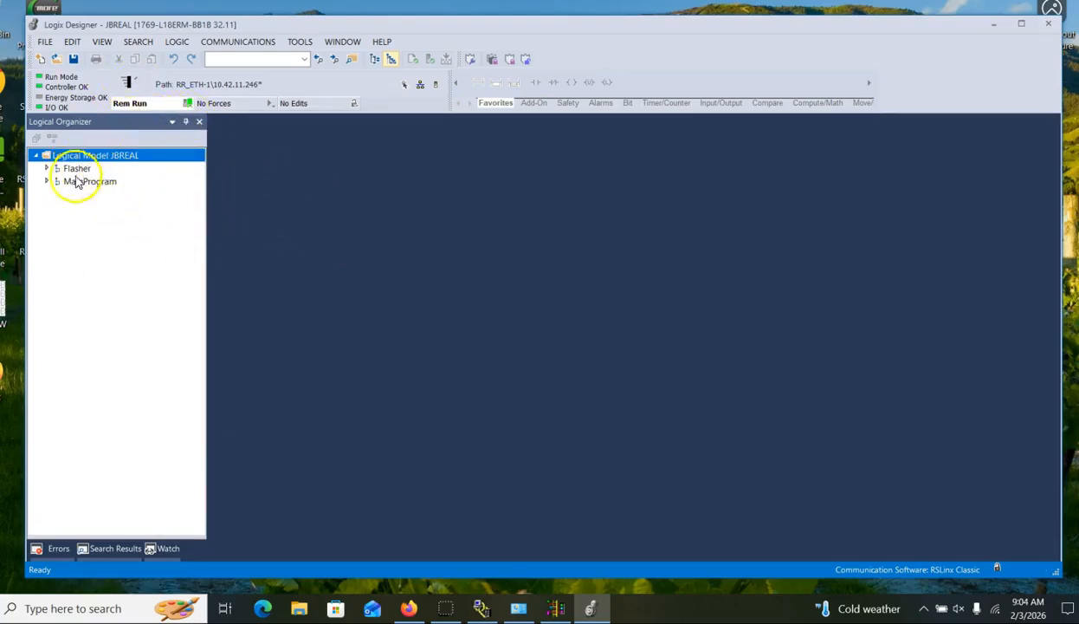
- Restore the default window layout and make the program window smaller on the desktop
{"action": "left_click_drag", "start_coordinate": [121, 123], "coordinate": [147, 140]}
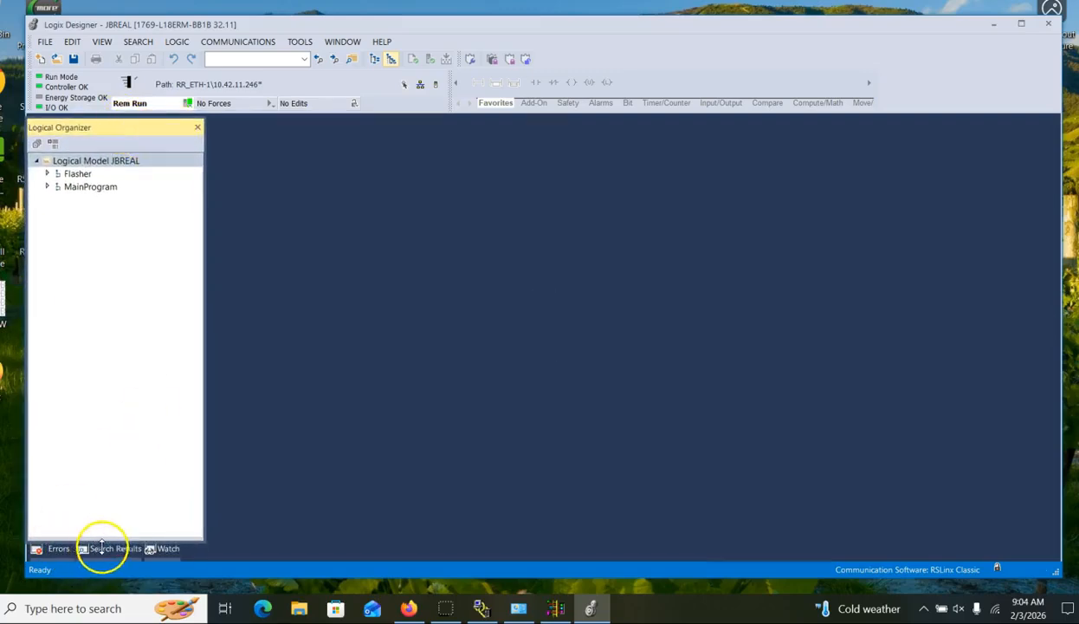
{"action": "left_click", "coordinate": [343, 42]}
{"action": "left_click", "coordinate": [354, 43]}
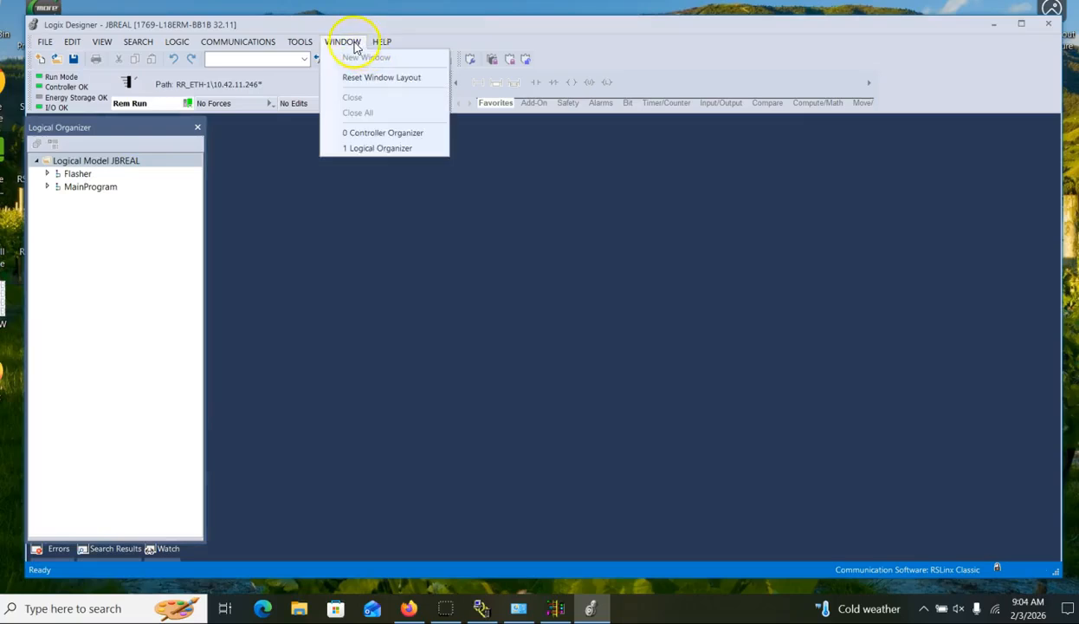
{"action": "left_click", "coordinate": [360, 78]}
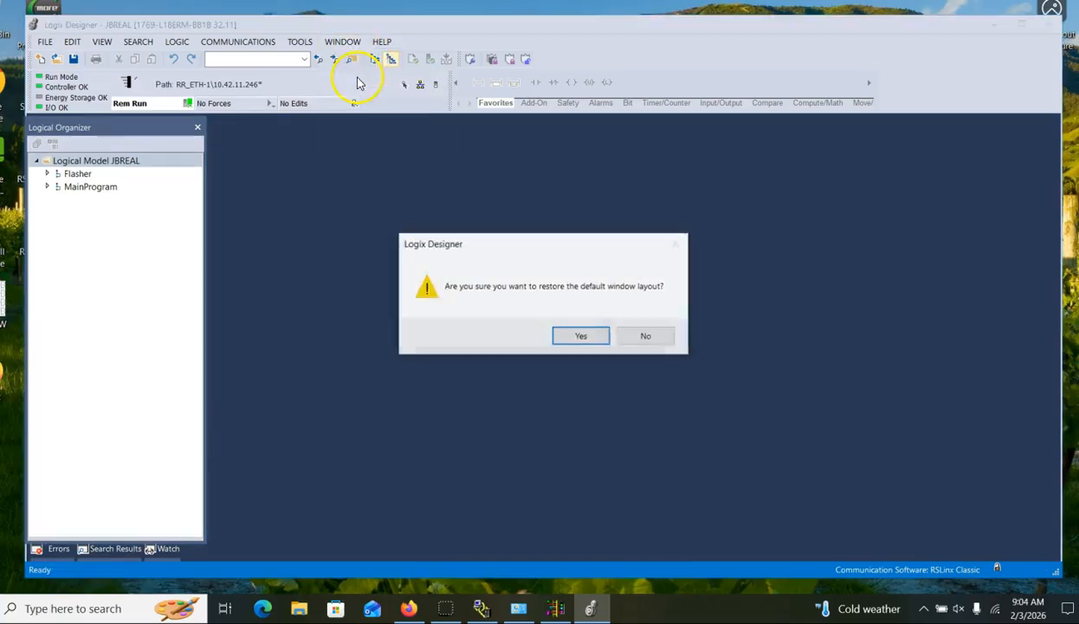
{"action": "left_click", "coordinate": [583, 339]}
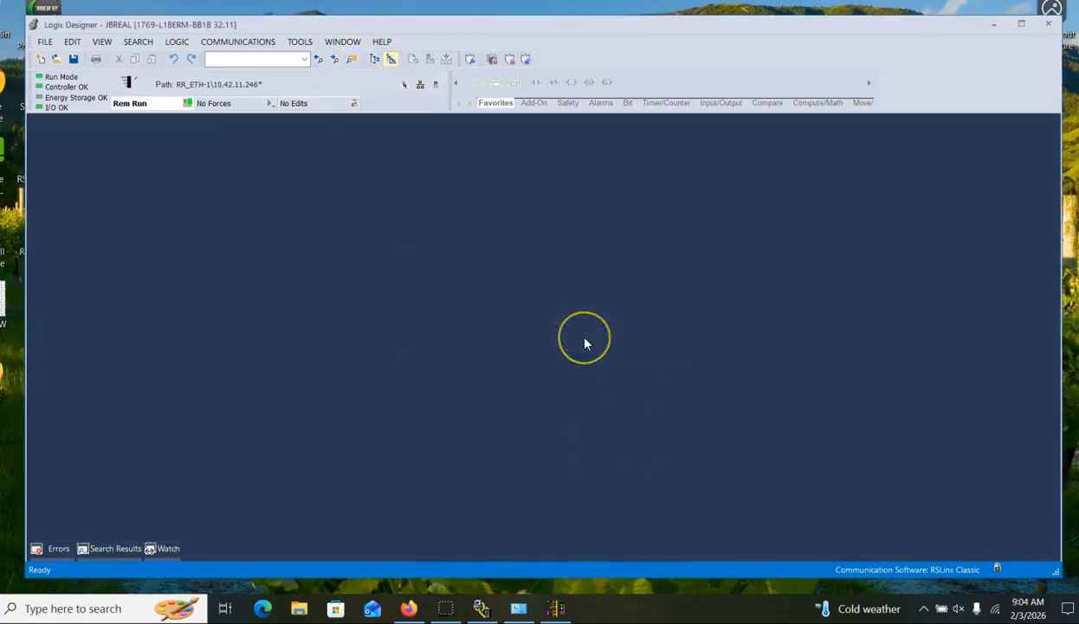
{"action": "left_click_drag", "start_coordinate": [872, 488], "coordinate": [1002, 568]}
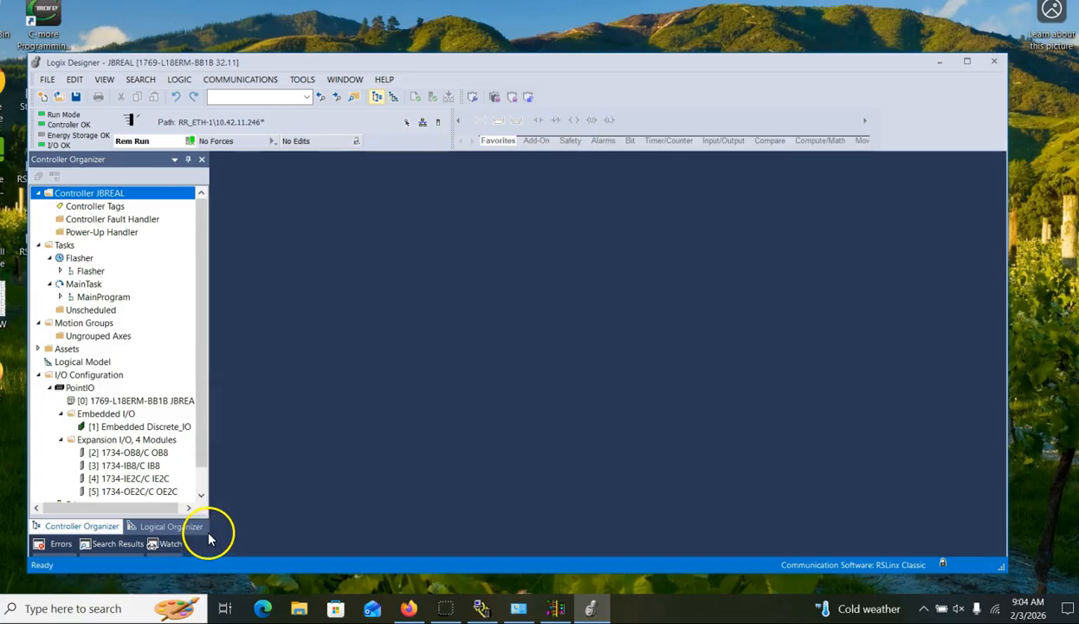
{"action": "left_click", "coordinate": [345, 79]}
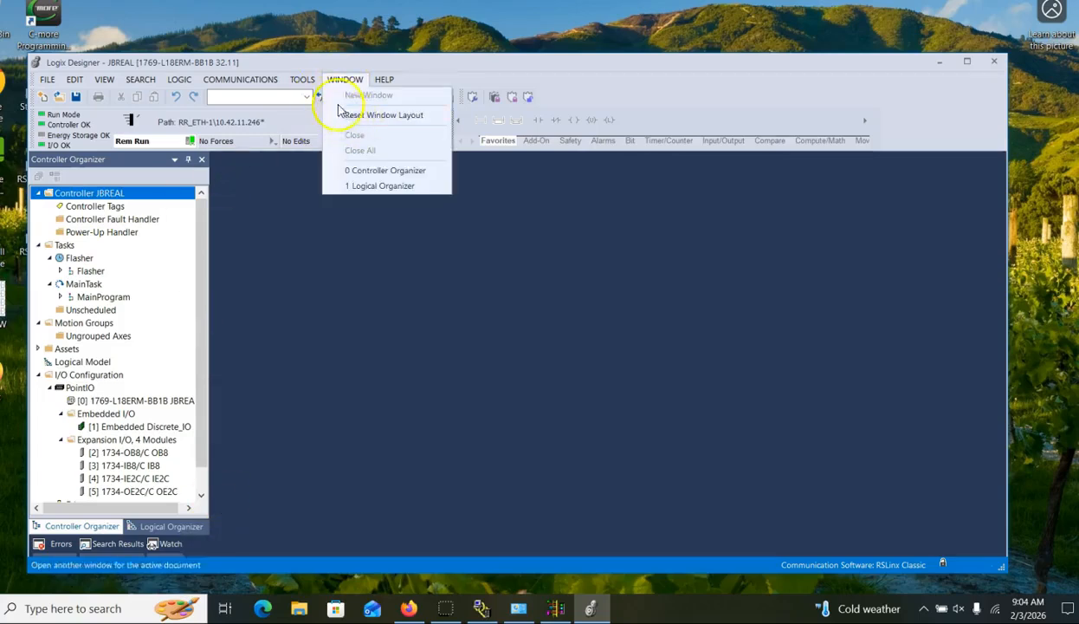
{"action": "left_click", "coordinate": [344, 78]}
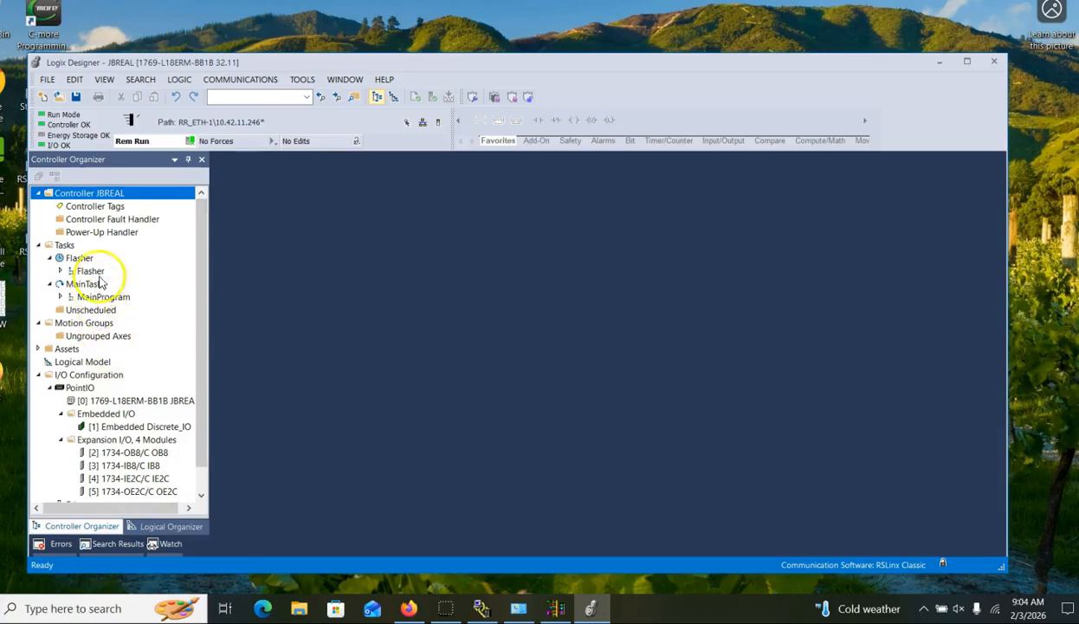
- Look through the project tree of JBREAL and open the MainRoutine of MainProgram
{"action": "scroll", "coordinate": [126, 256], "scroll_direction": "down", "scroll_amount": 1}
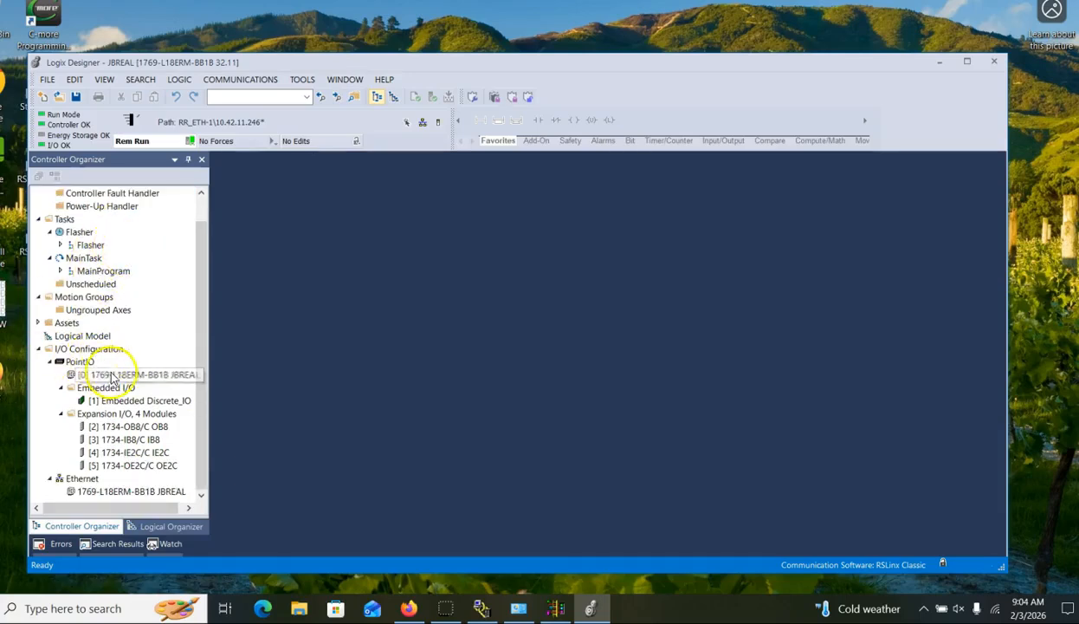
{"action": "scroll", "coordinate": [157, 352], "scroll_direction": "up", "scroll_amount": 1}
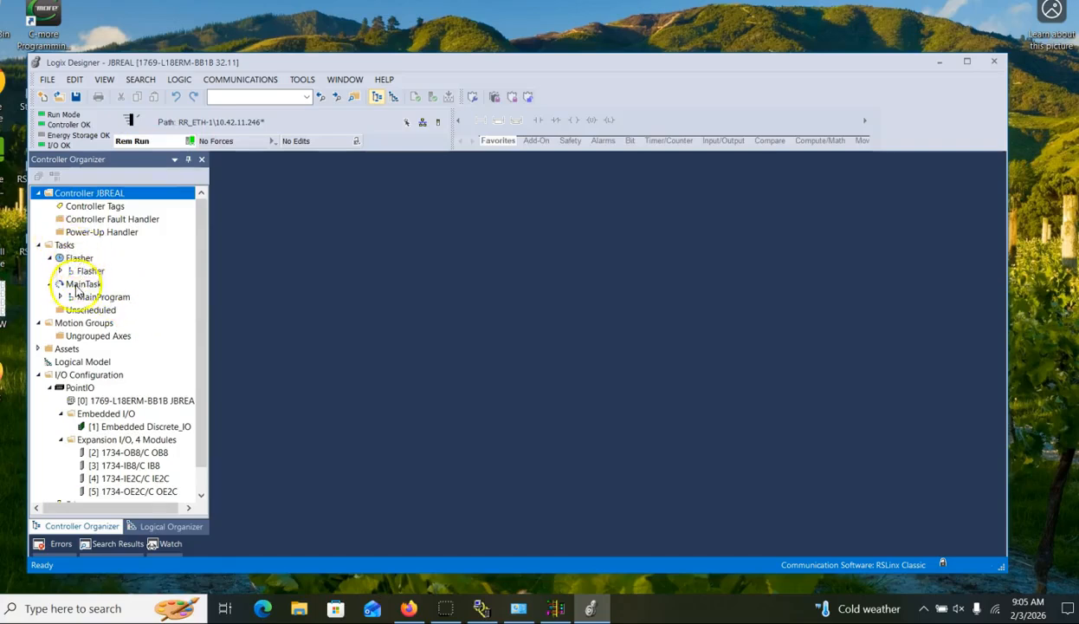
{"action": "left_click", "coordinate": [61, 298]}
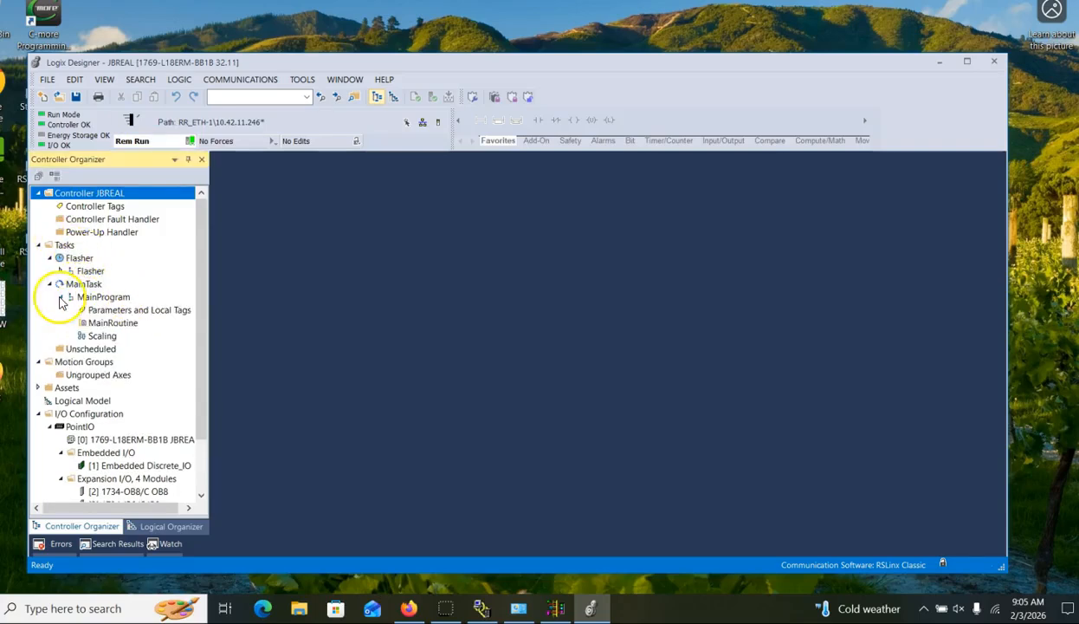
{"action": "double_click", "coordinate": [120, 325]}
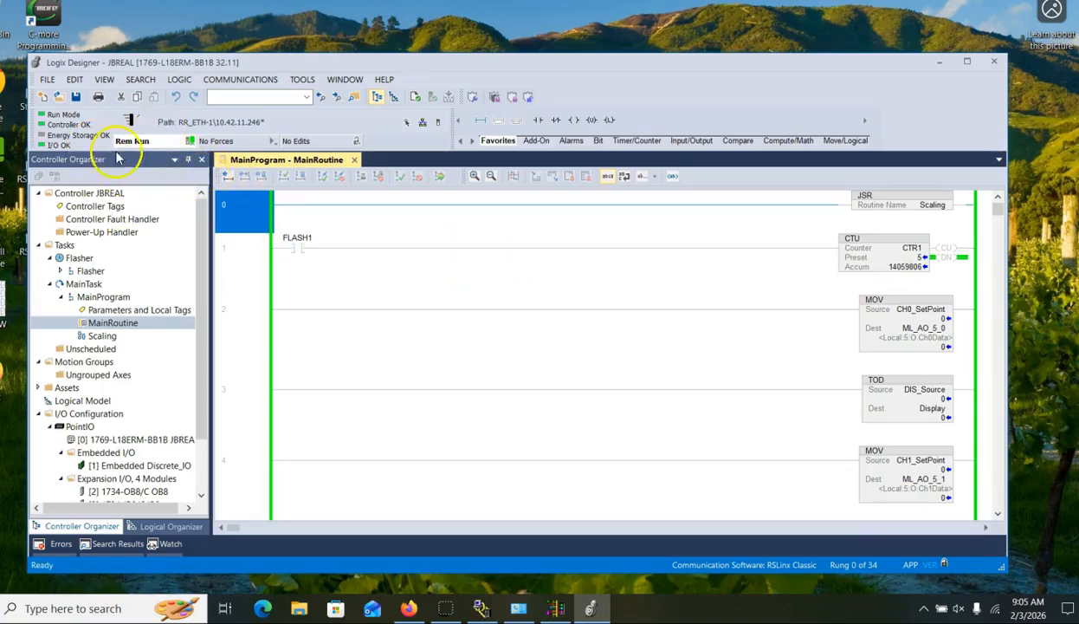
- Try to change the communication software while the uploaded JBREAL project is open
{"action": "left_click", "coordinate": [242, 79]}
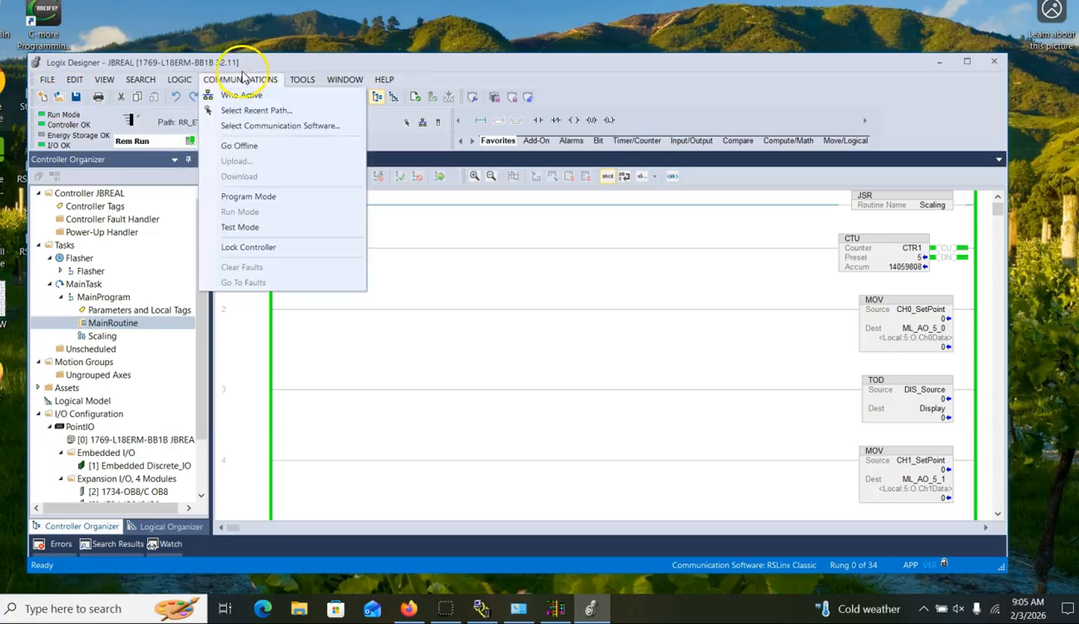
{"action": "left_click", "coordinate": [250, 128]}
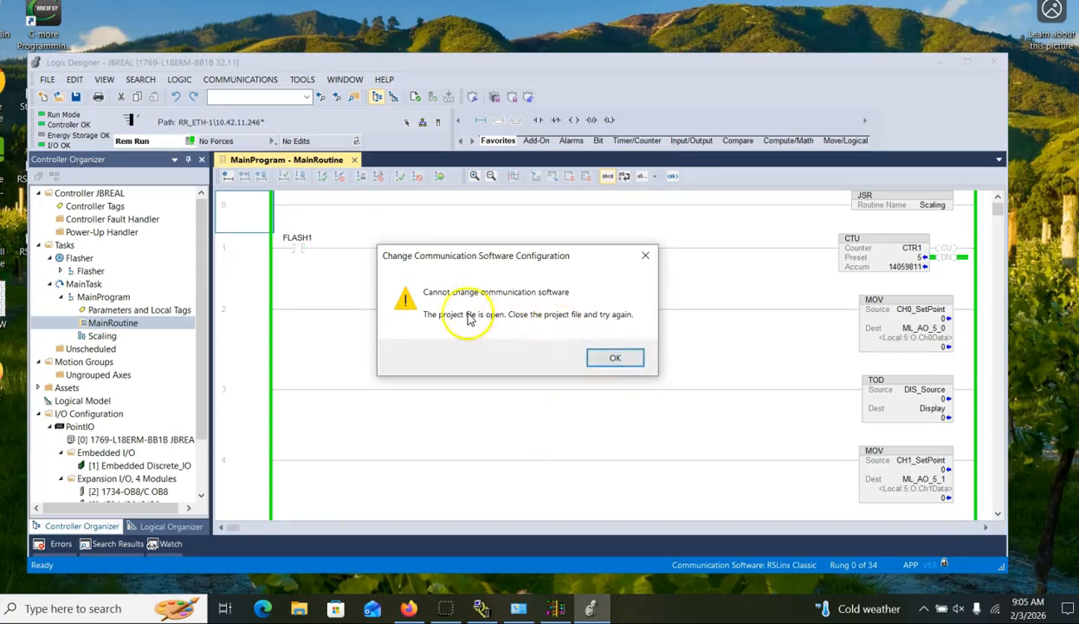
{"action": "left_click", "coordinate": [615, 358]}
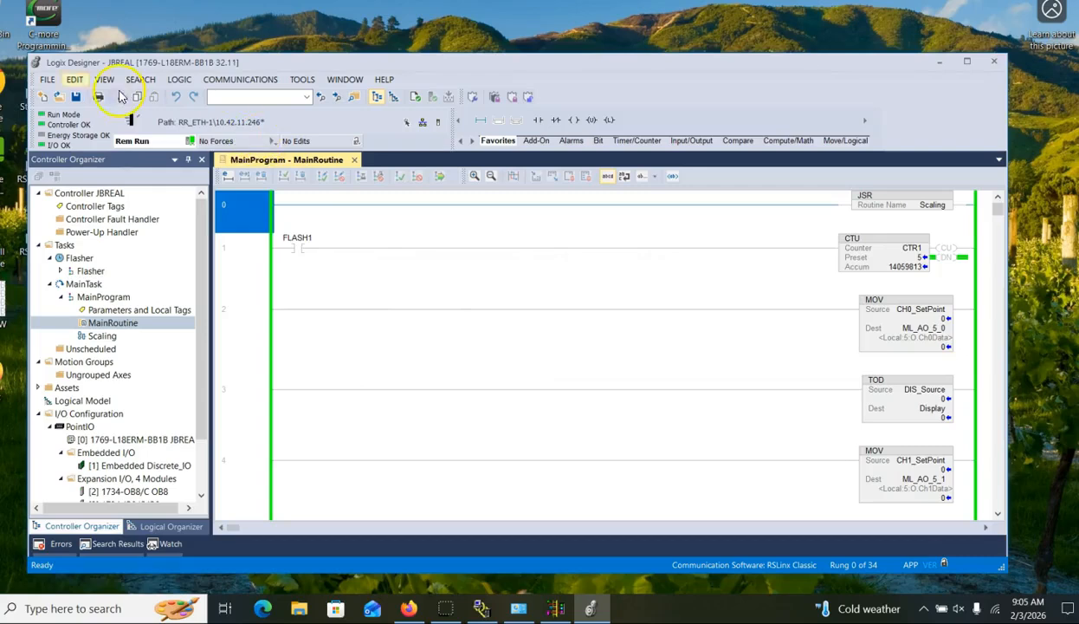
{"action": "left_click", "coordinate": [52, 80]}
{"action": "left_click", "coordinate": [50, 130]}
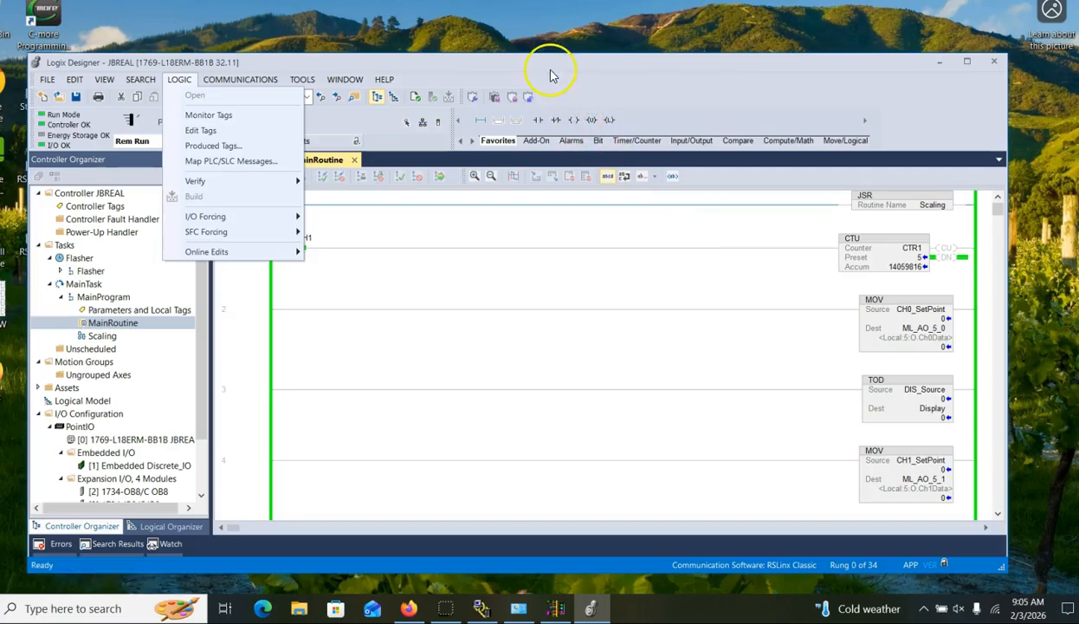
{"action": "left_click", "coordinate": [425, 62]}
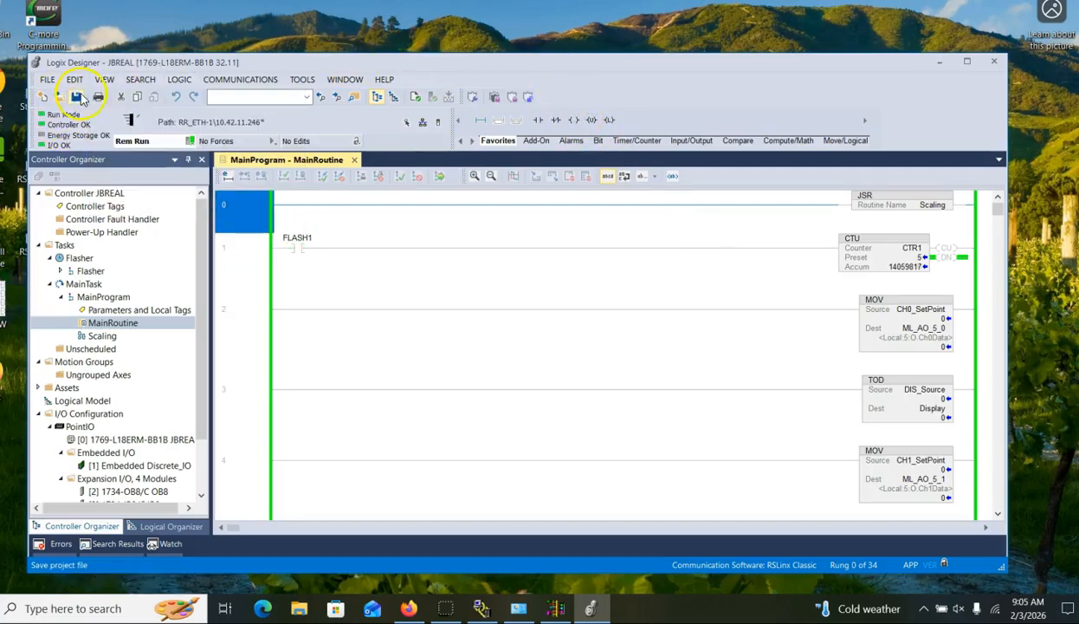